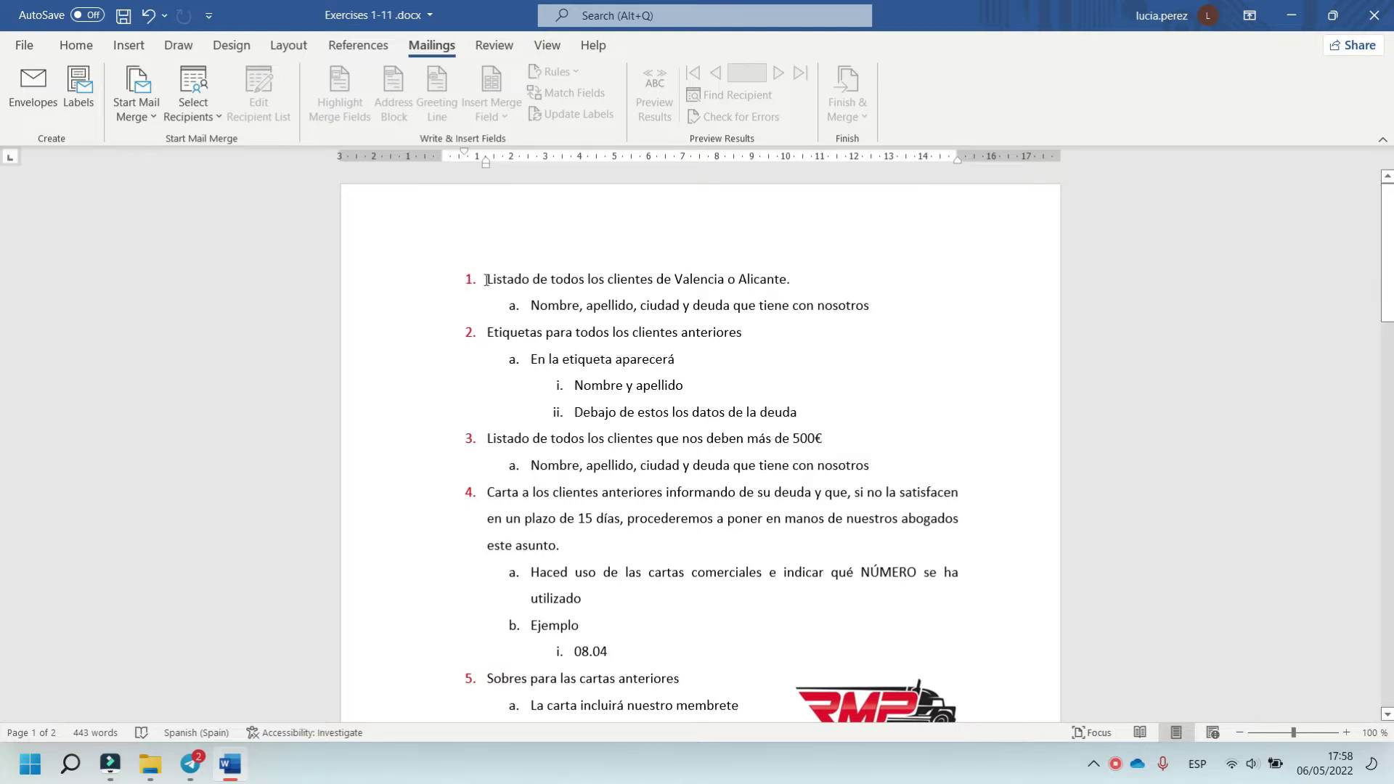
In File Explorer, open Documents > 02_Mailings > 03_Exercises 1-11 > 01_Exercise 1
left_click_drag(486, 280, 795, 273)
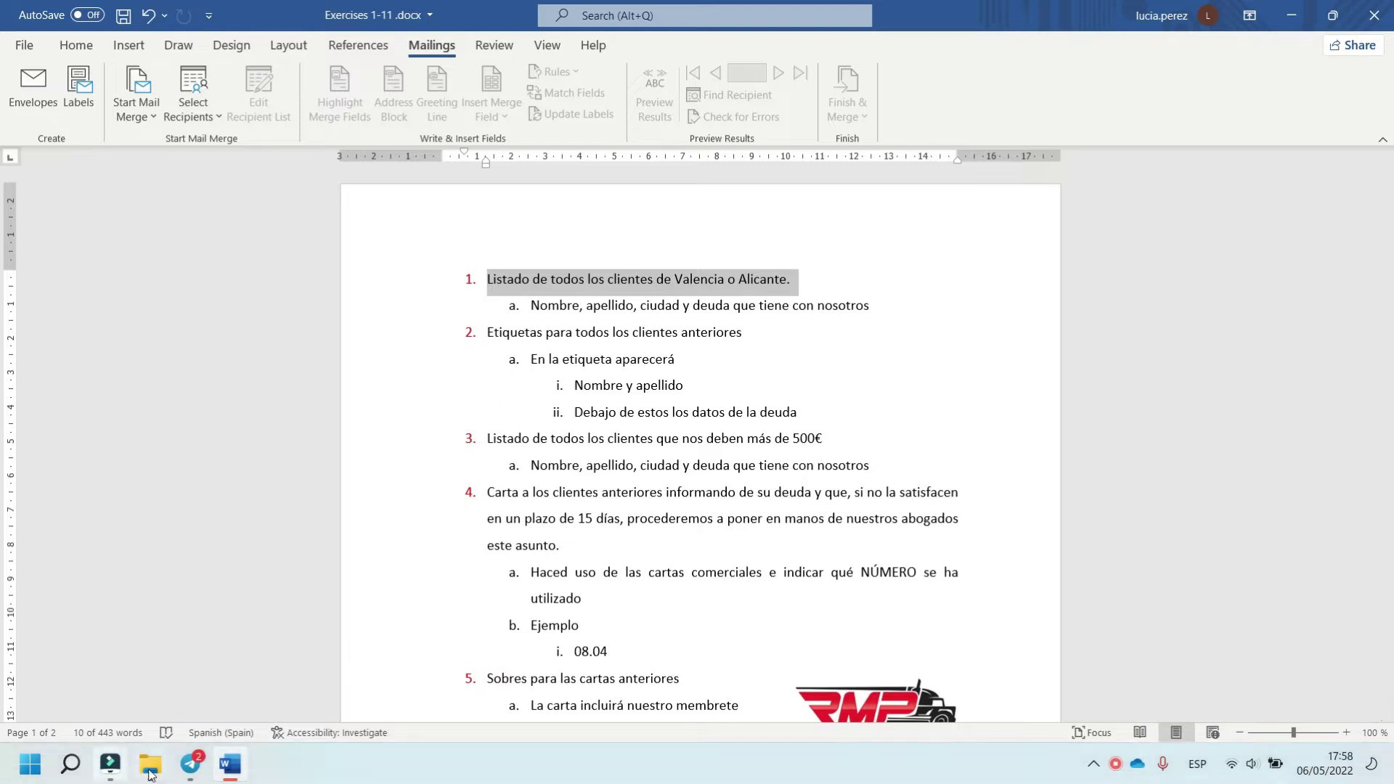
mouse_move(148, 774)
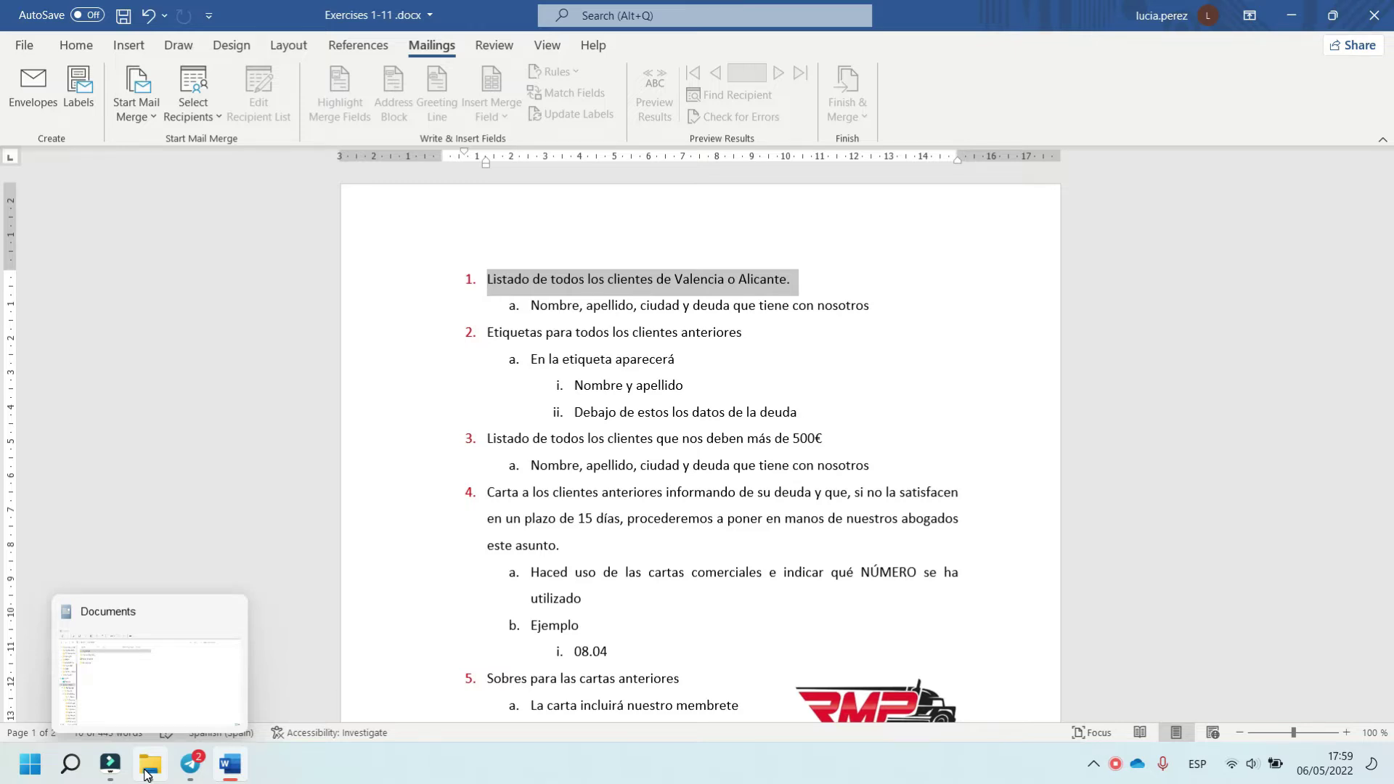
left_click(147, 775)
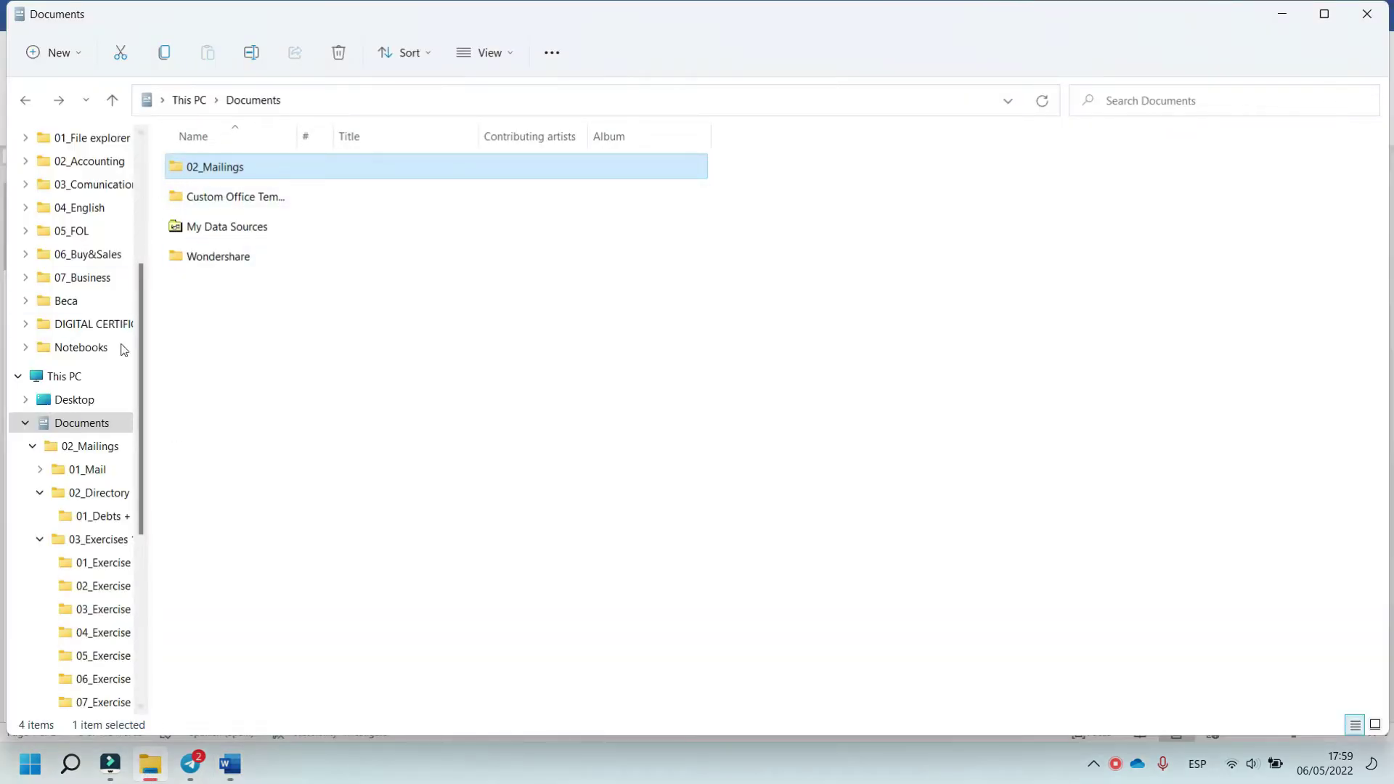
left_click(102, 424)
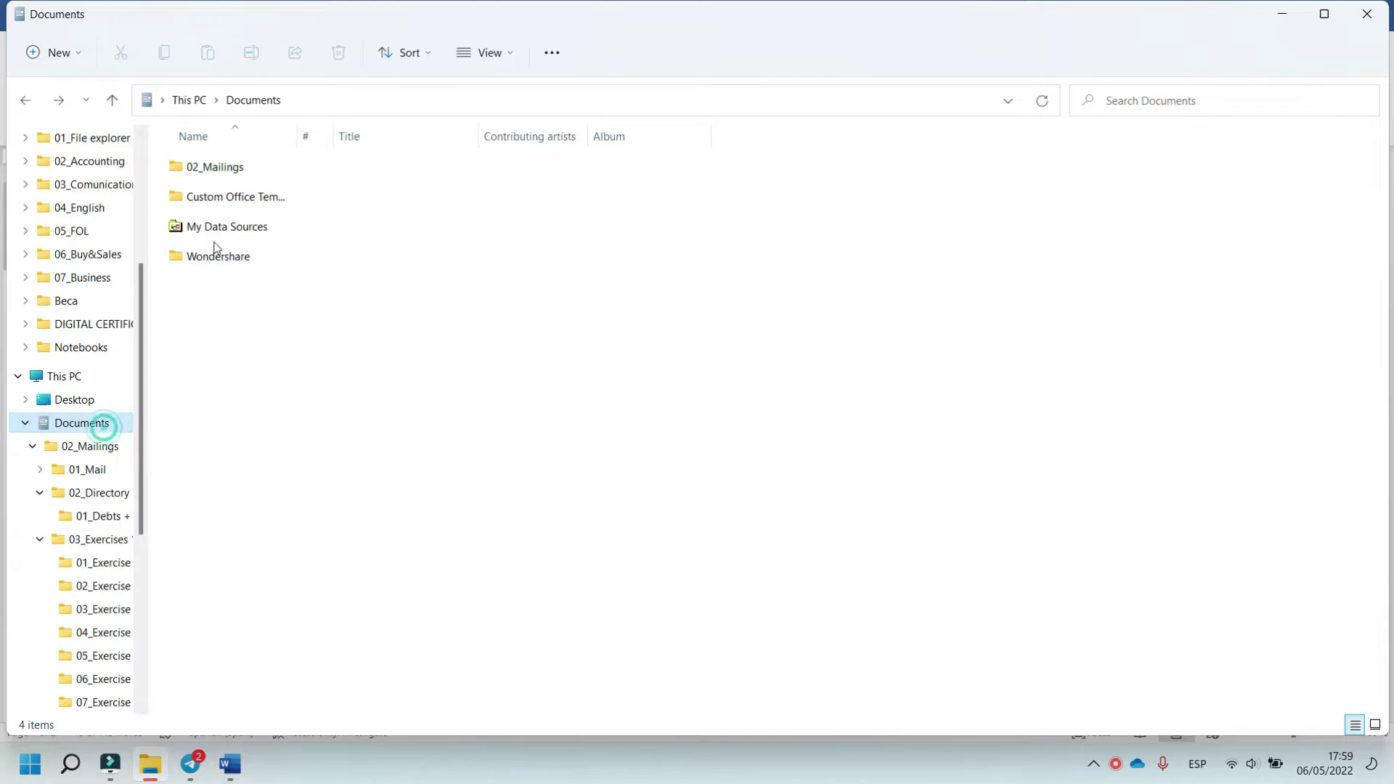
double_click(282, 174)
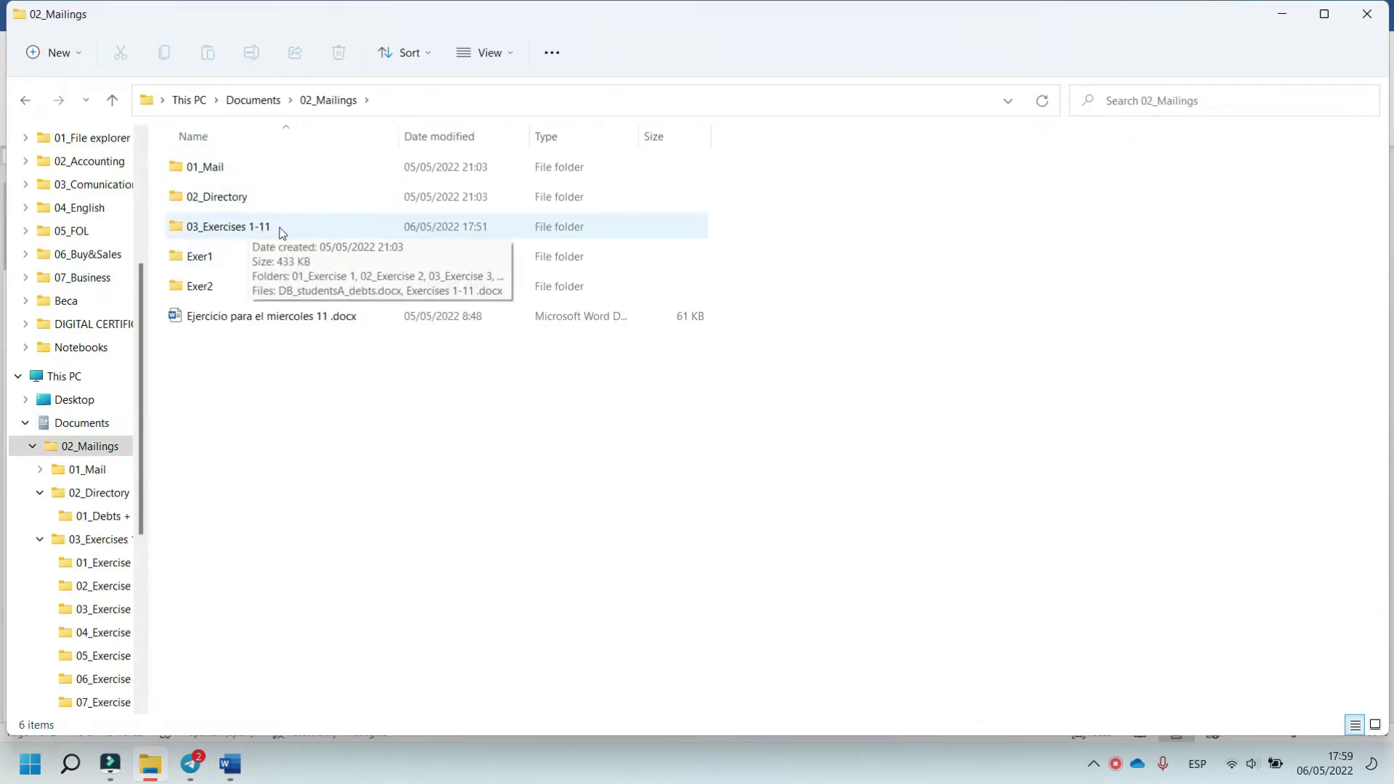
double_click(290, 231)
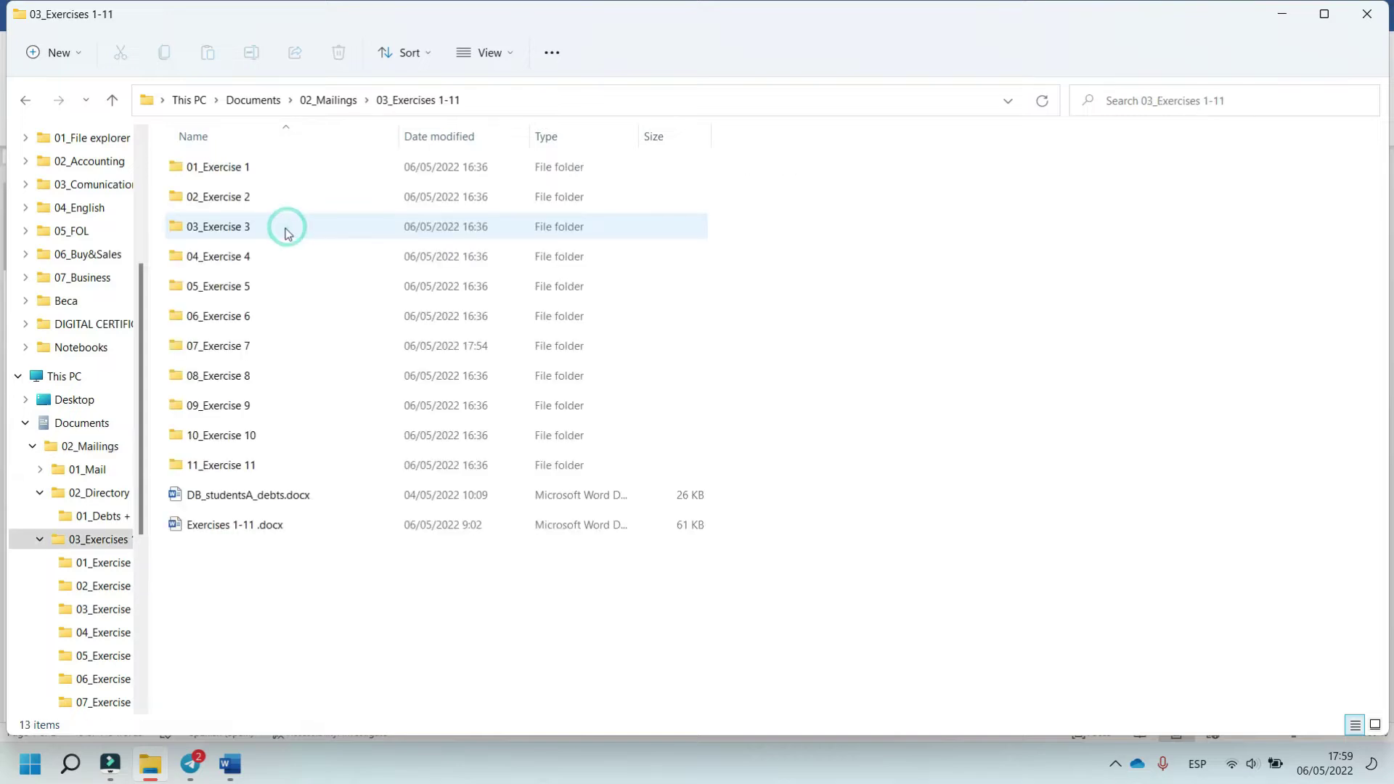
double_click(244, 168)
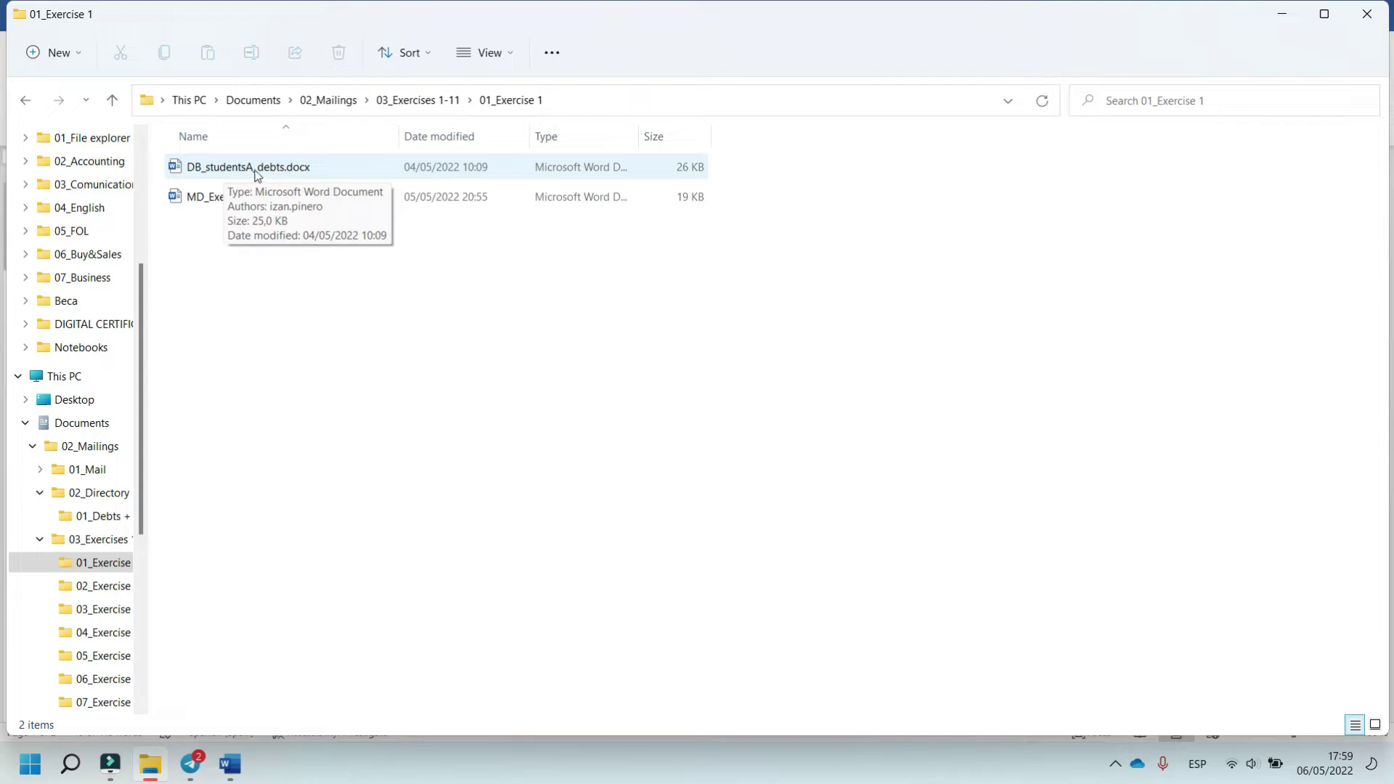
Open MD_Exercise 1 and link it to DB_studentsA_debts.docx as its data source
double_click(208, 198)
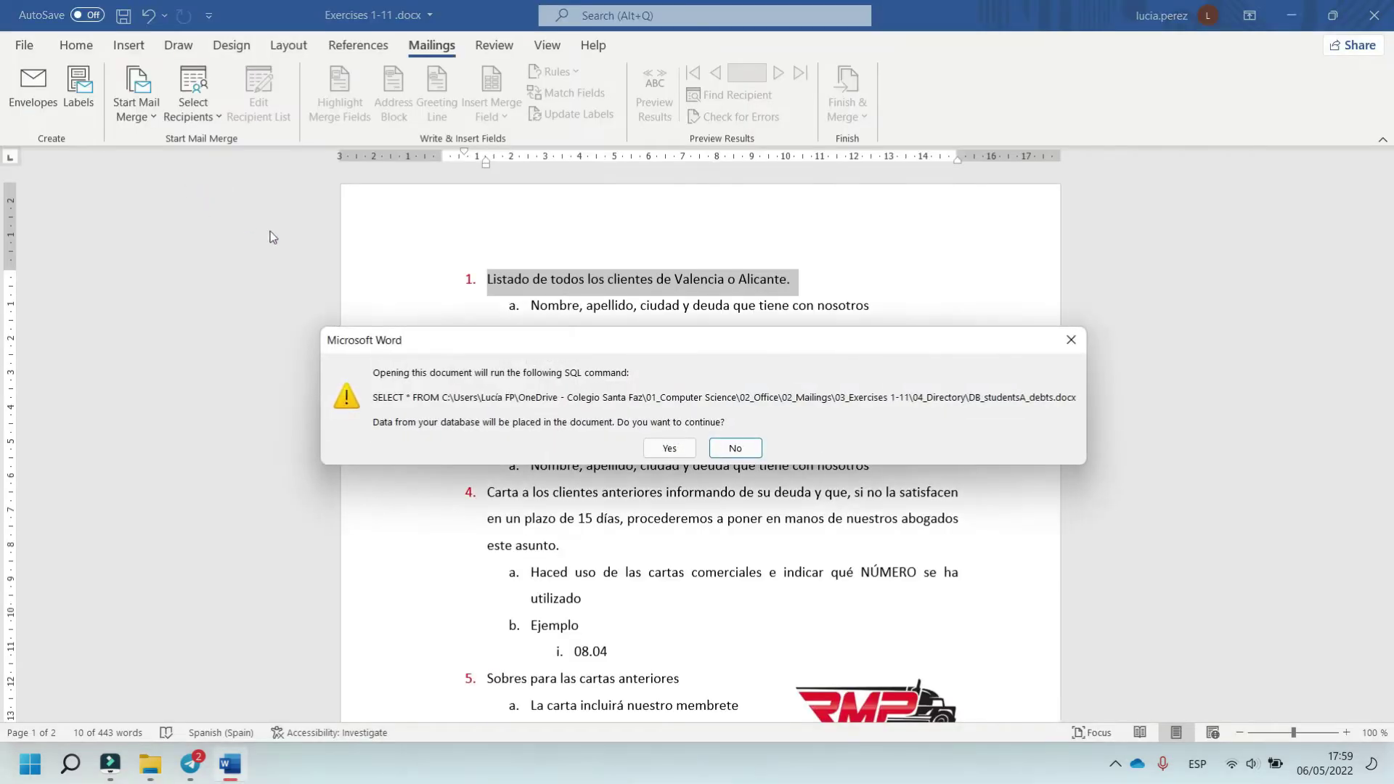
left_click(675, 448)
left_click(648, 386)
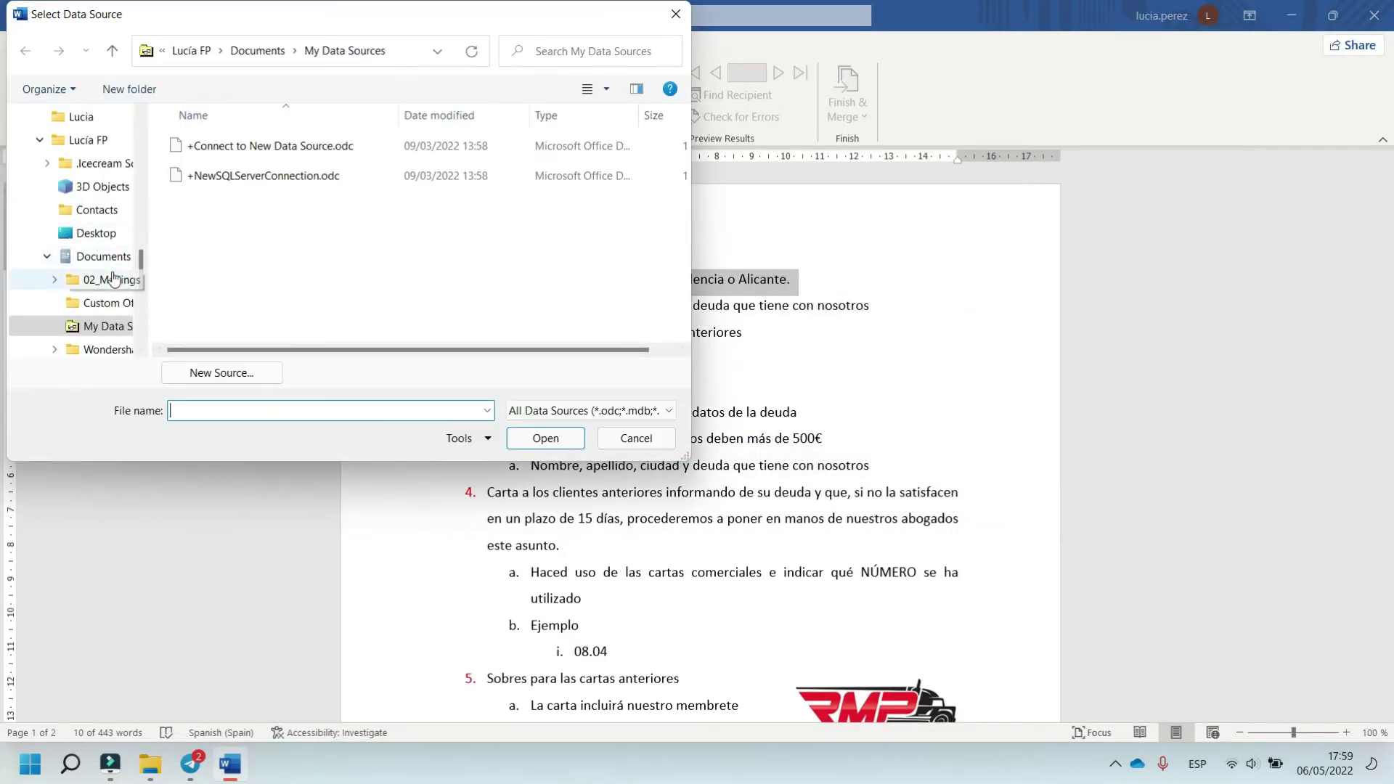
left_click(90, 283)
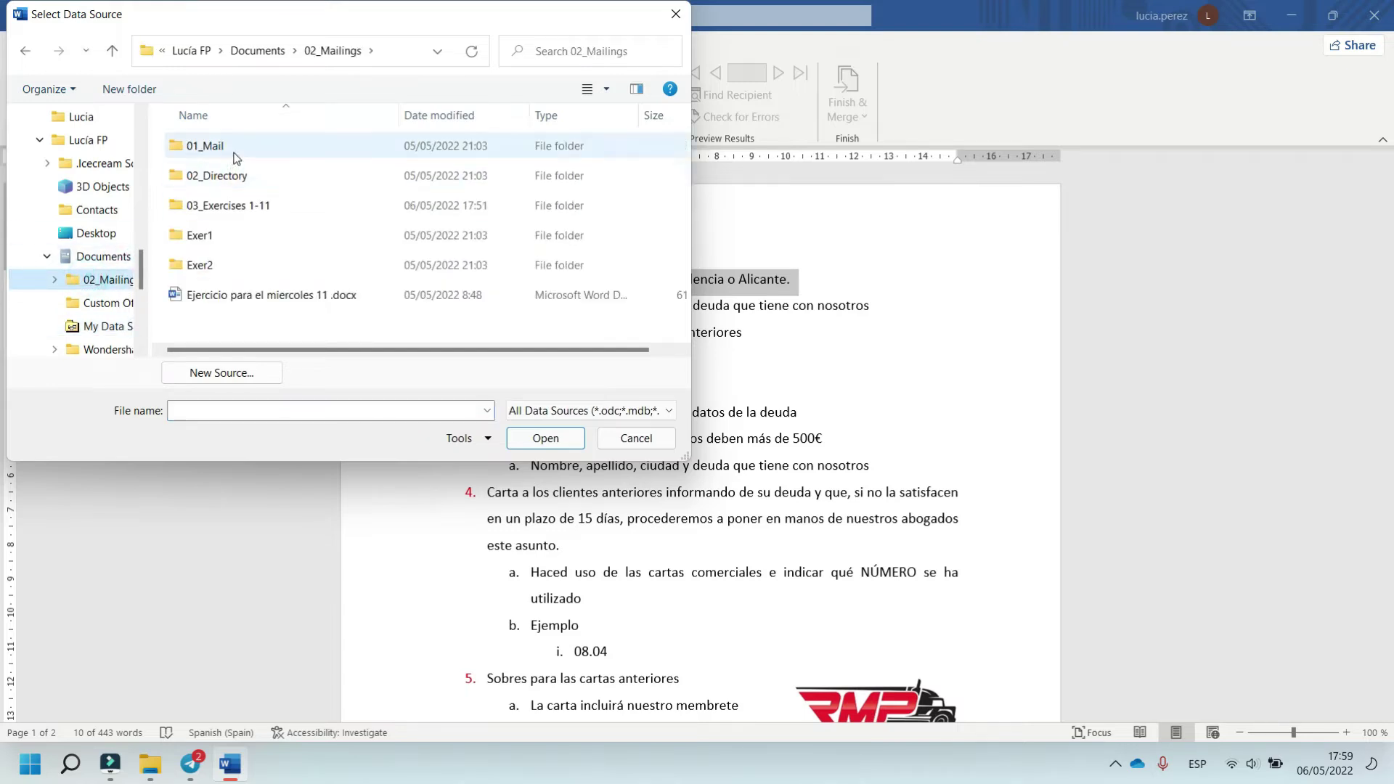
double_click(219, 205)
double_click(232, 146)
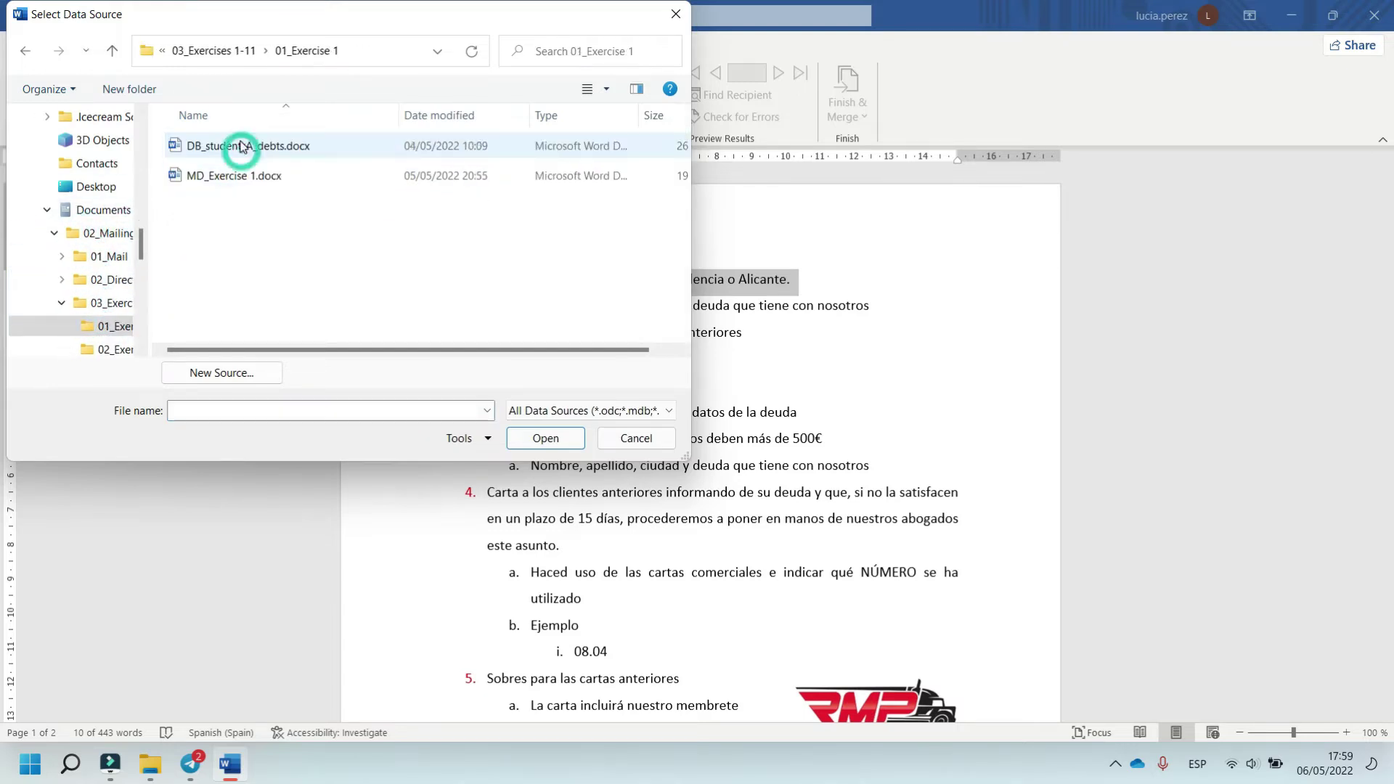
left_click(232, 146)
left_click(546, 438)
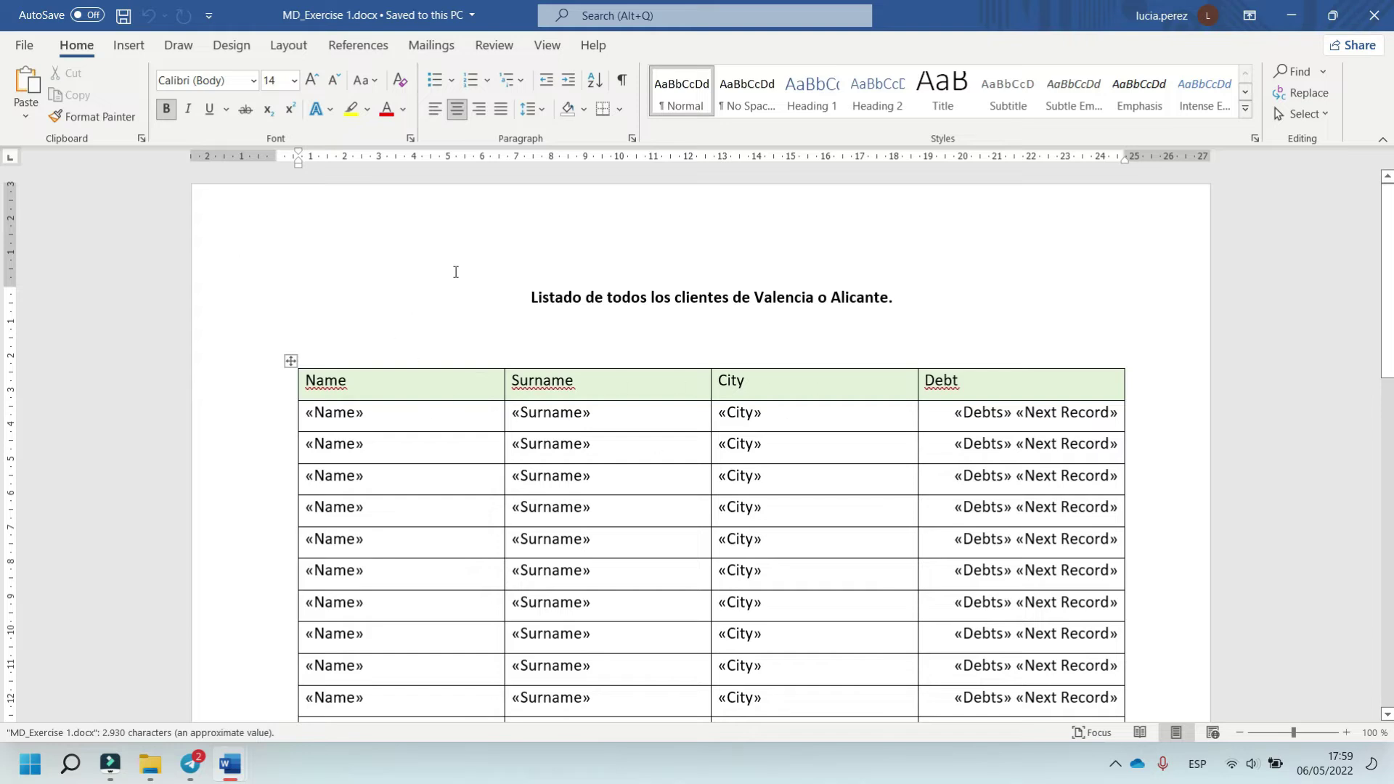
Bring up the Mailings ribbon in the merge document
scroll(518, 436, "down", 12)
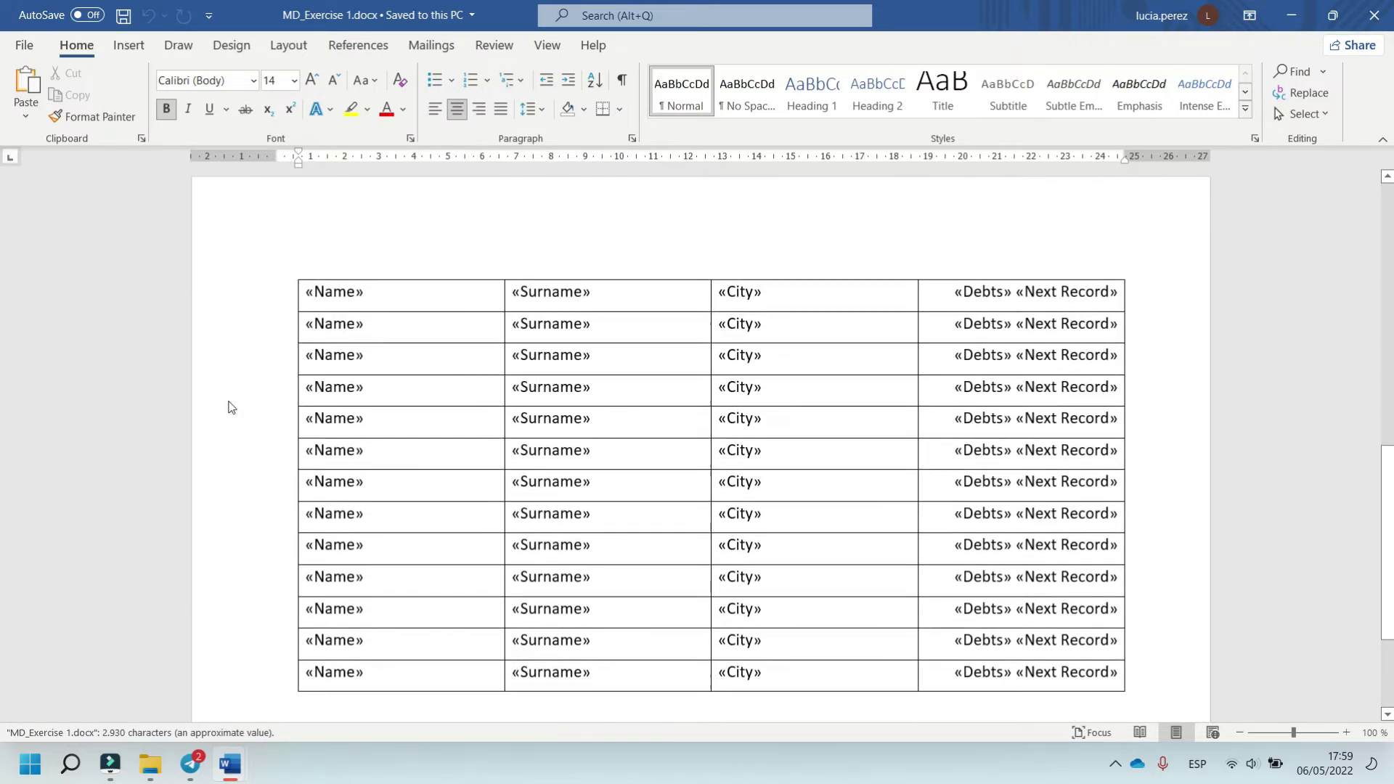
scroll(713, 504, "up", 12)
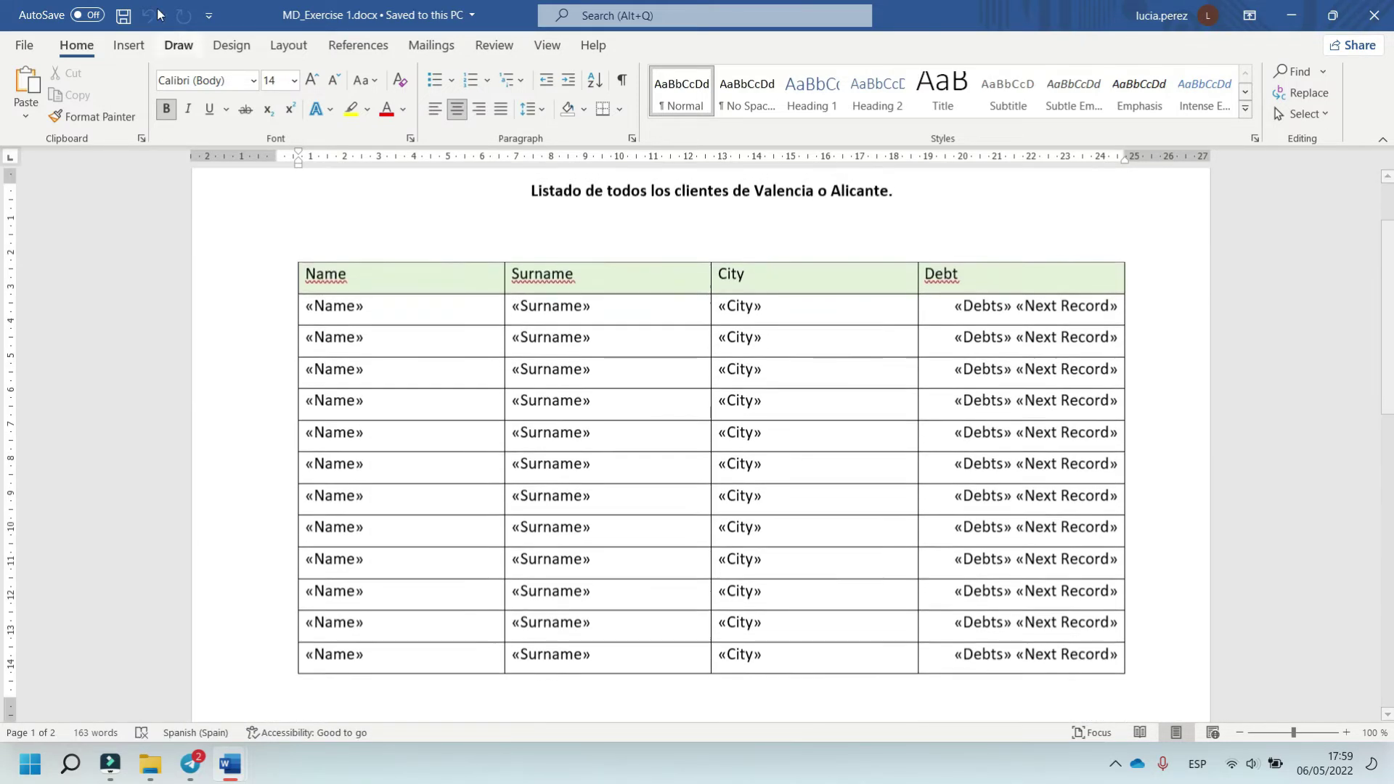
left_click(129, 45)
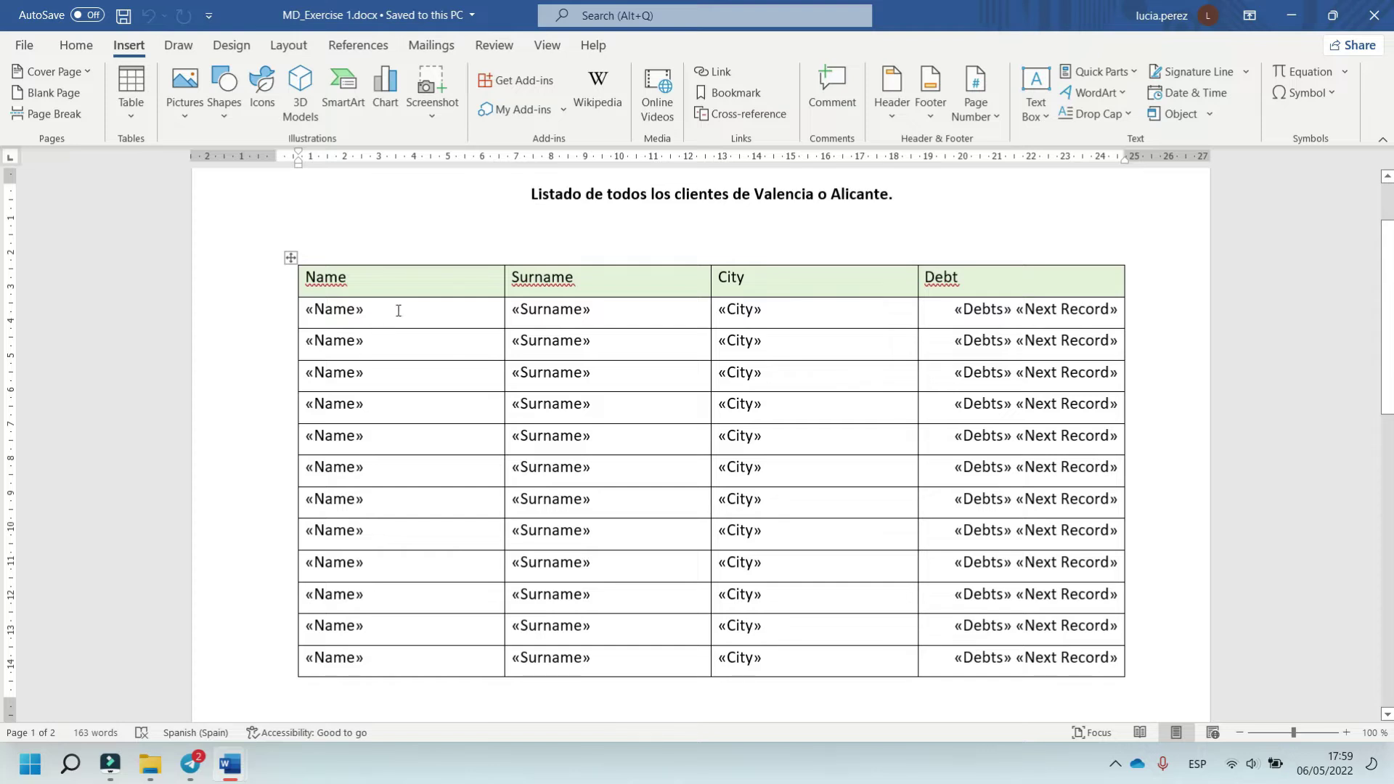
left_click(431, 46)
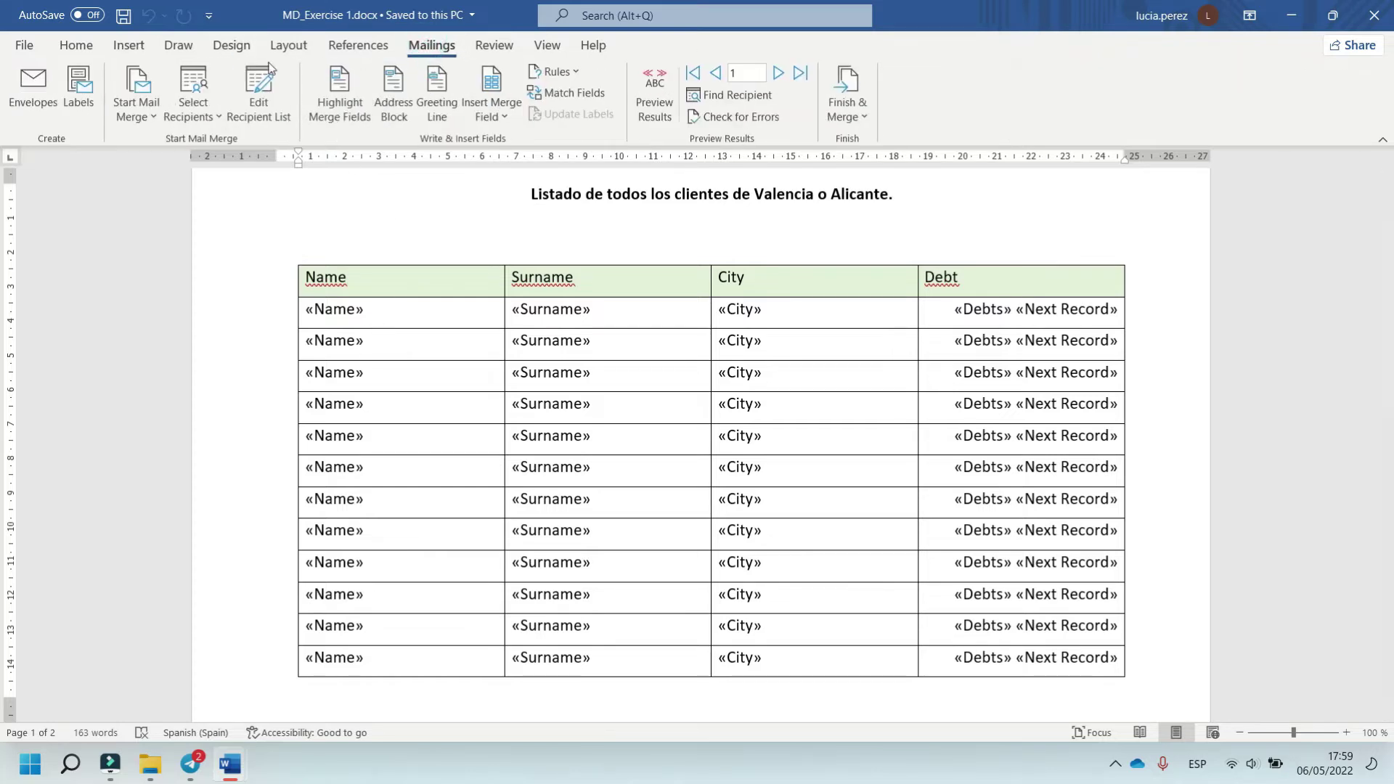
Make the document a Directory merge and check the recipient options and available merge fields
left_click(150, 120)
left_click(162, 249)
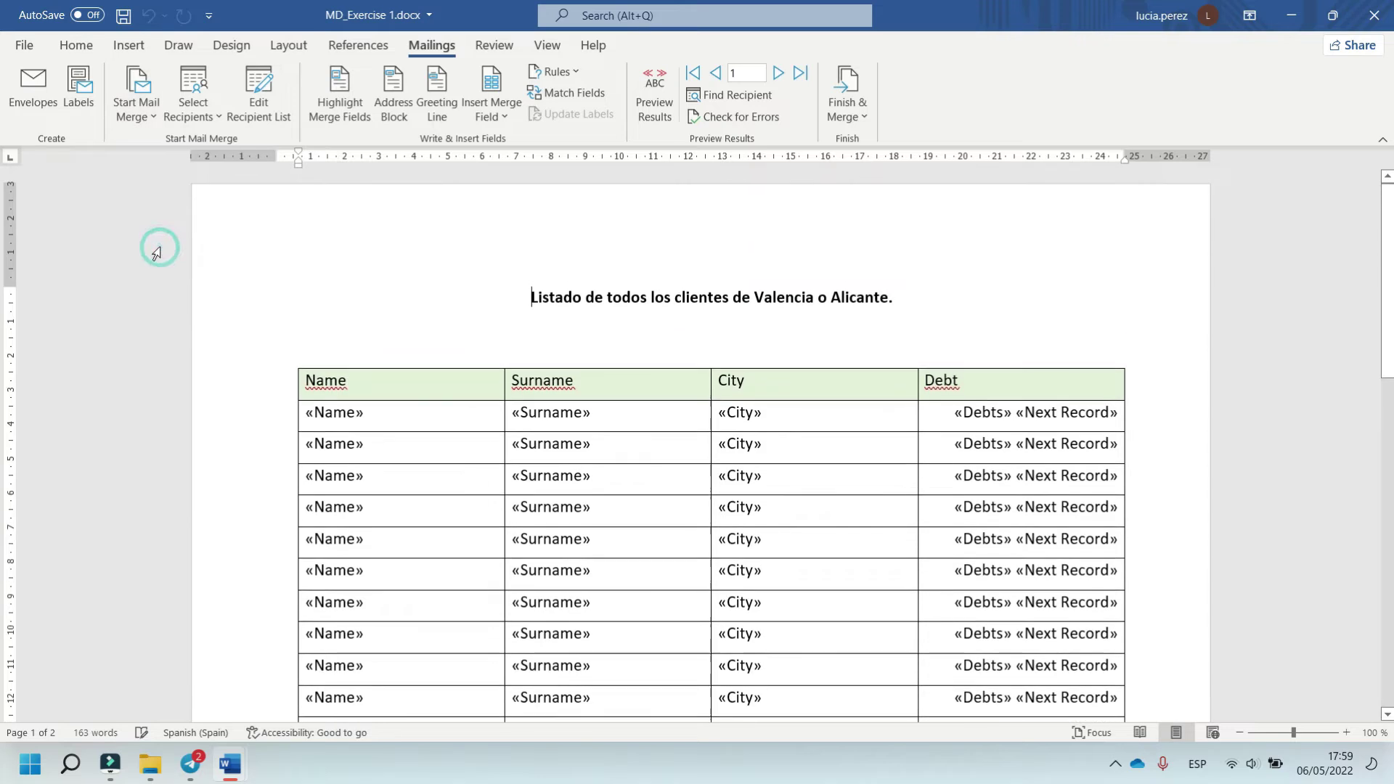
left_click(218, 117)
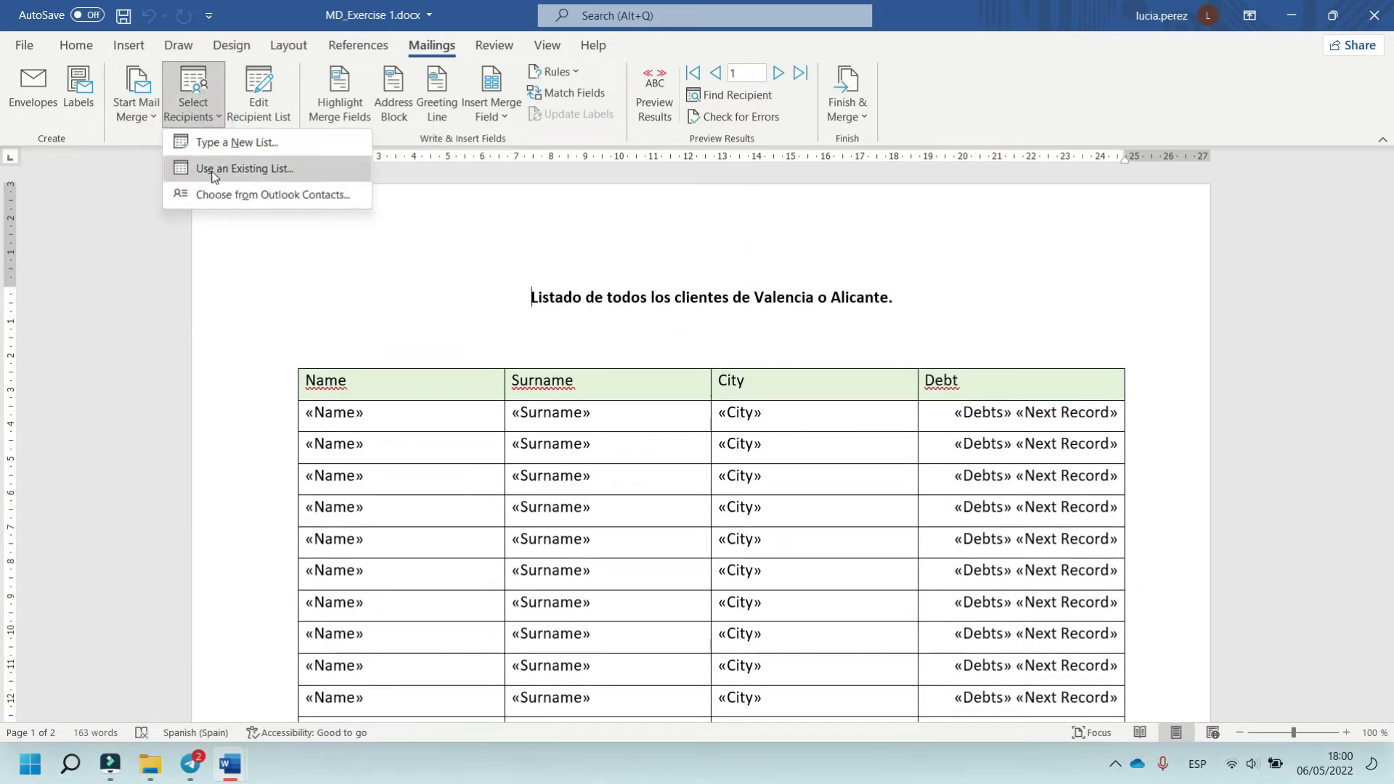
left_click(328, 328)
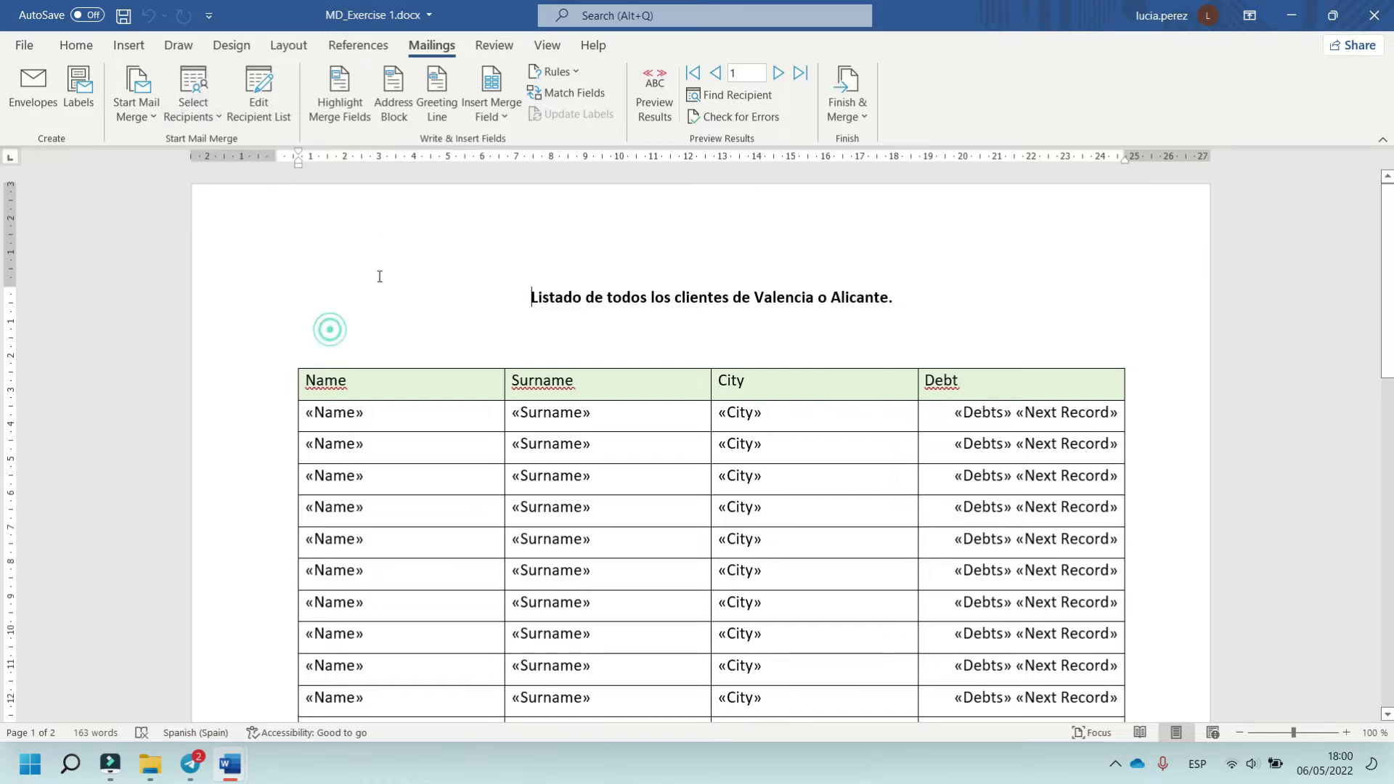
left_click(503, 118)
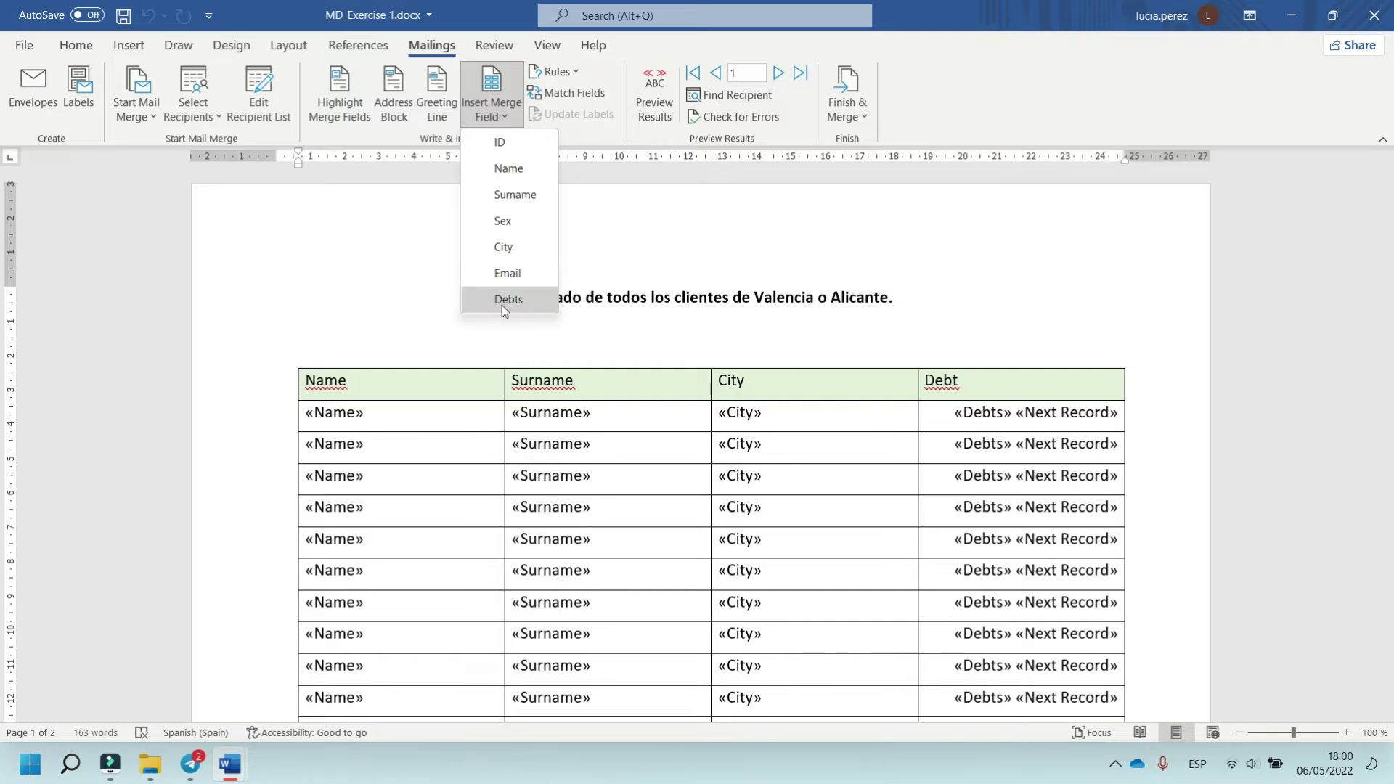
left_click(700, 341)
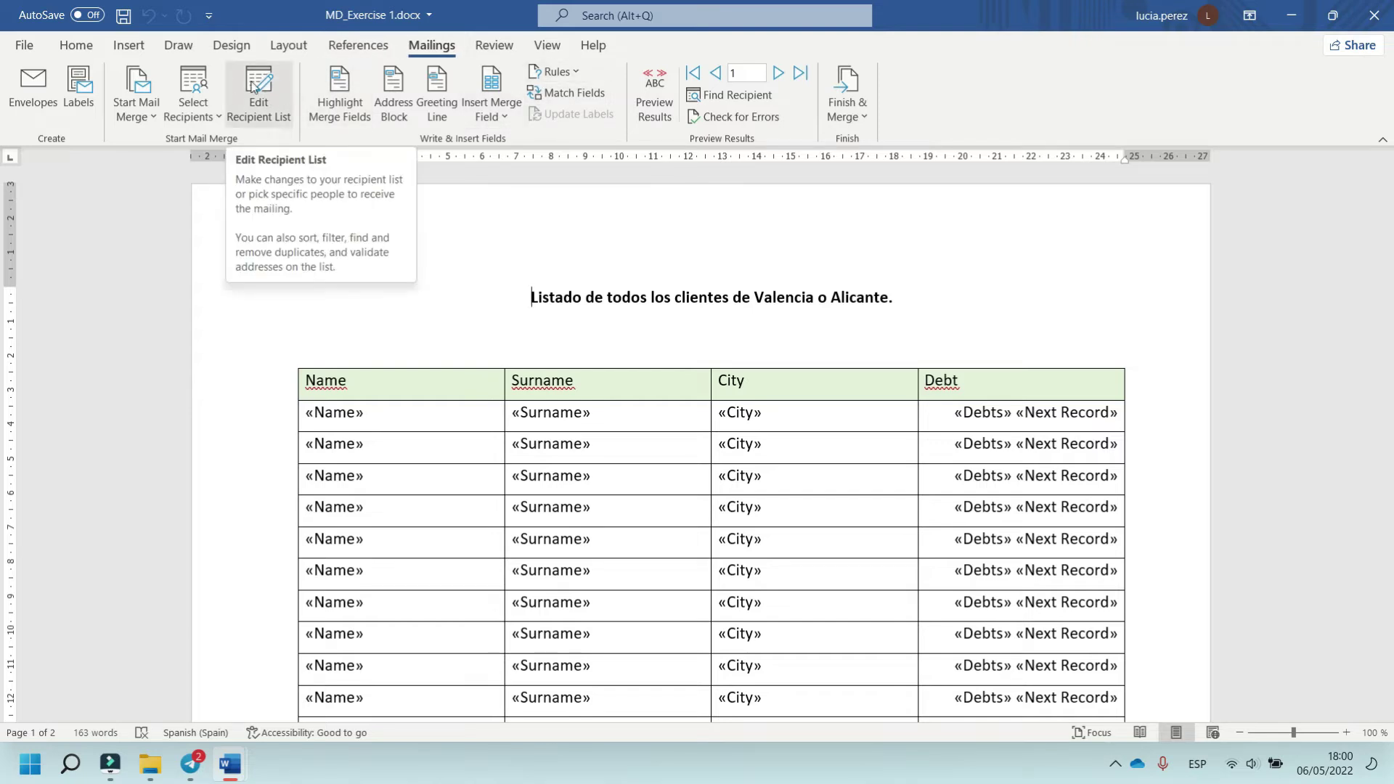
Open the recipient list's advanced filter and set the first rule to City equal to VALENCIA
left_click(264, 120)
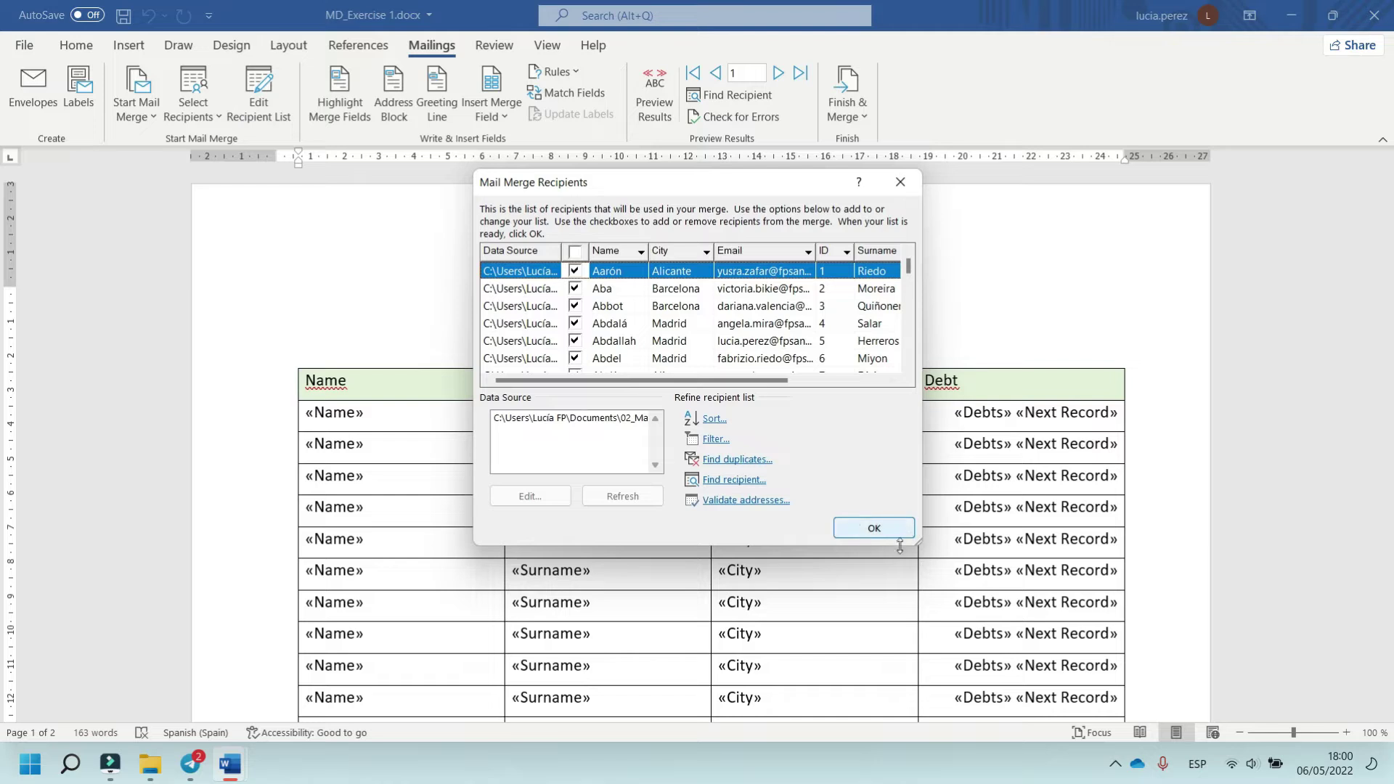
left_click_drag(915, 546, 1162, 616)
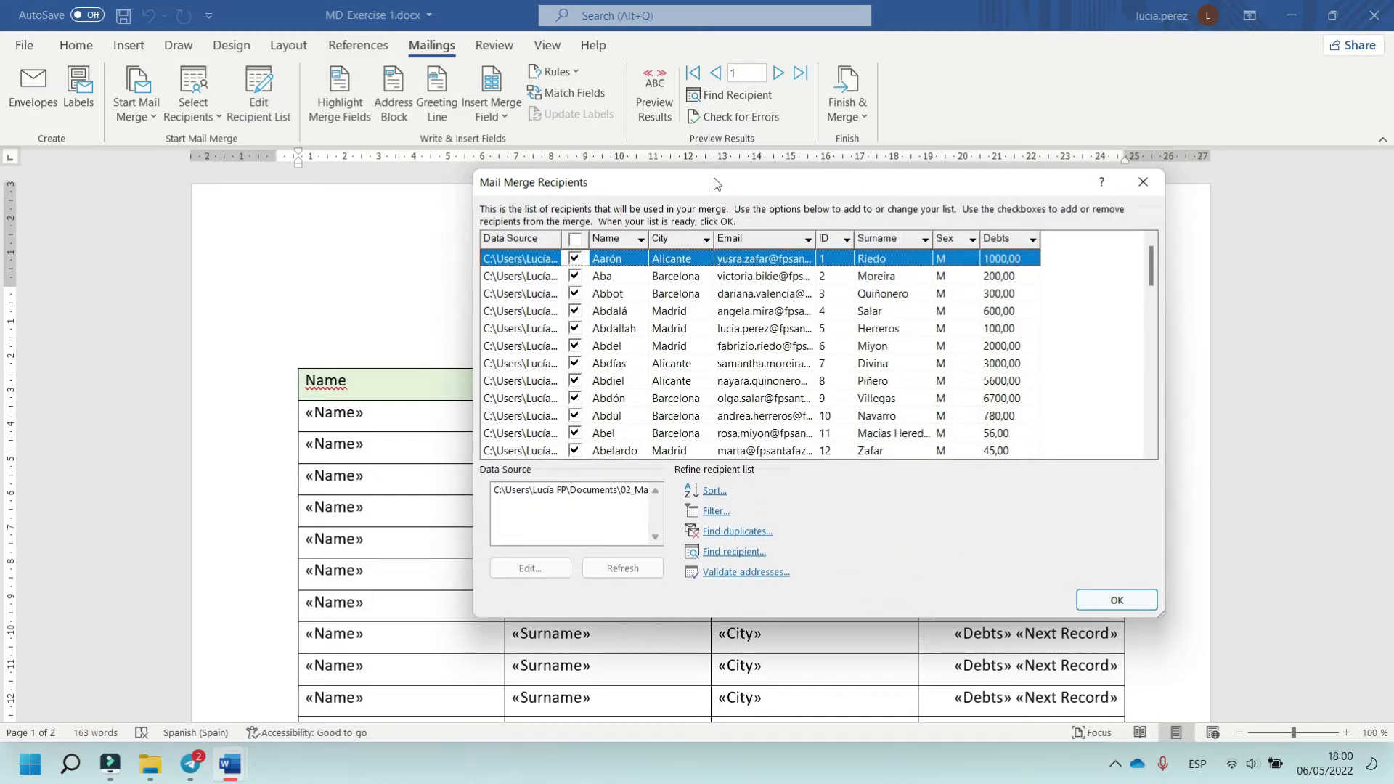
left_click(705, 239)
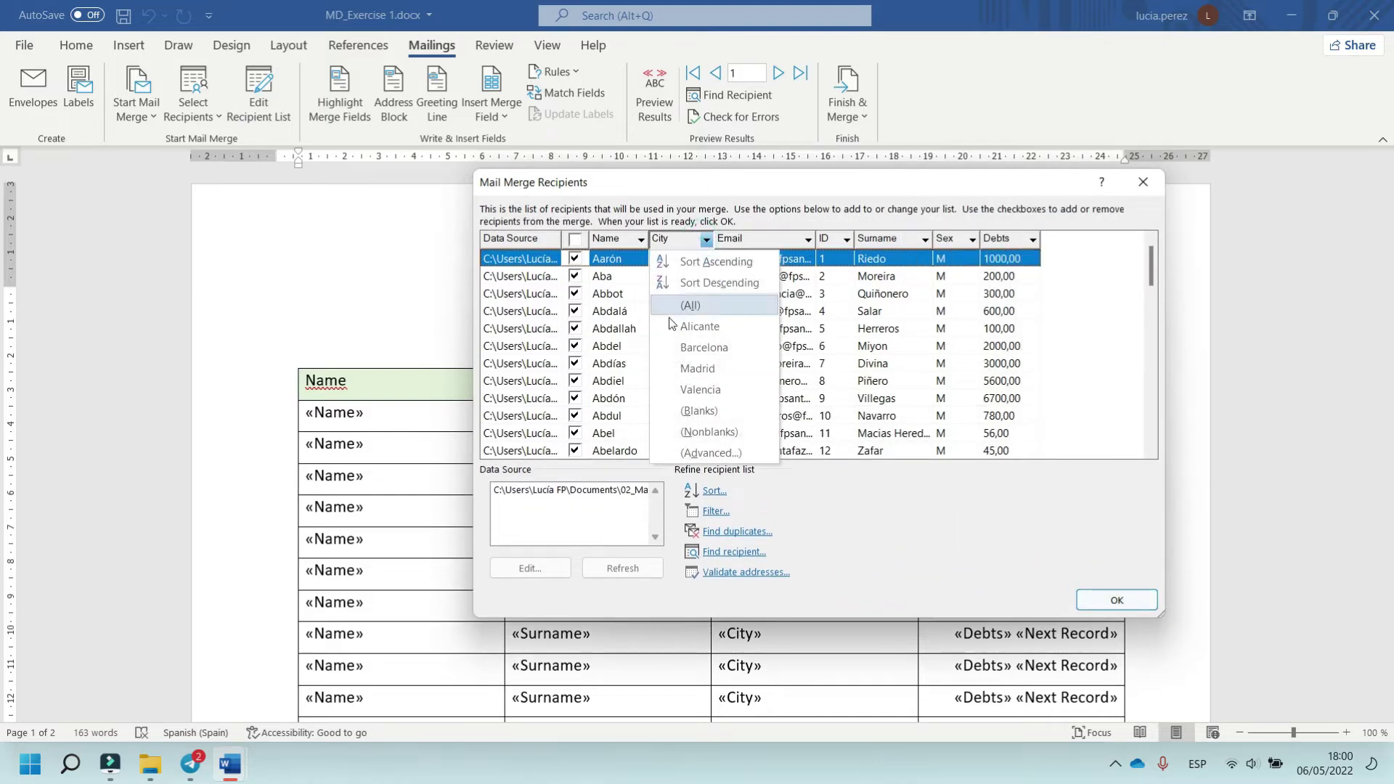
left_click(710, 454)
left_click(581, 316)
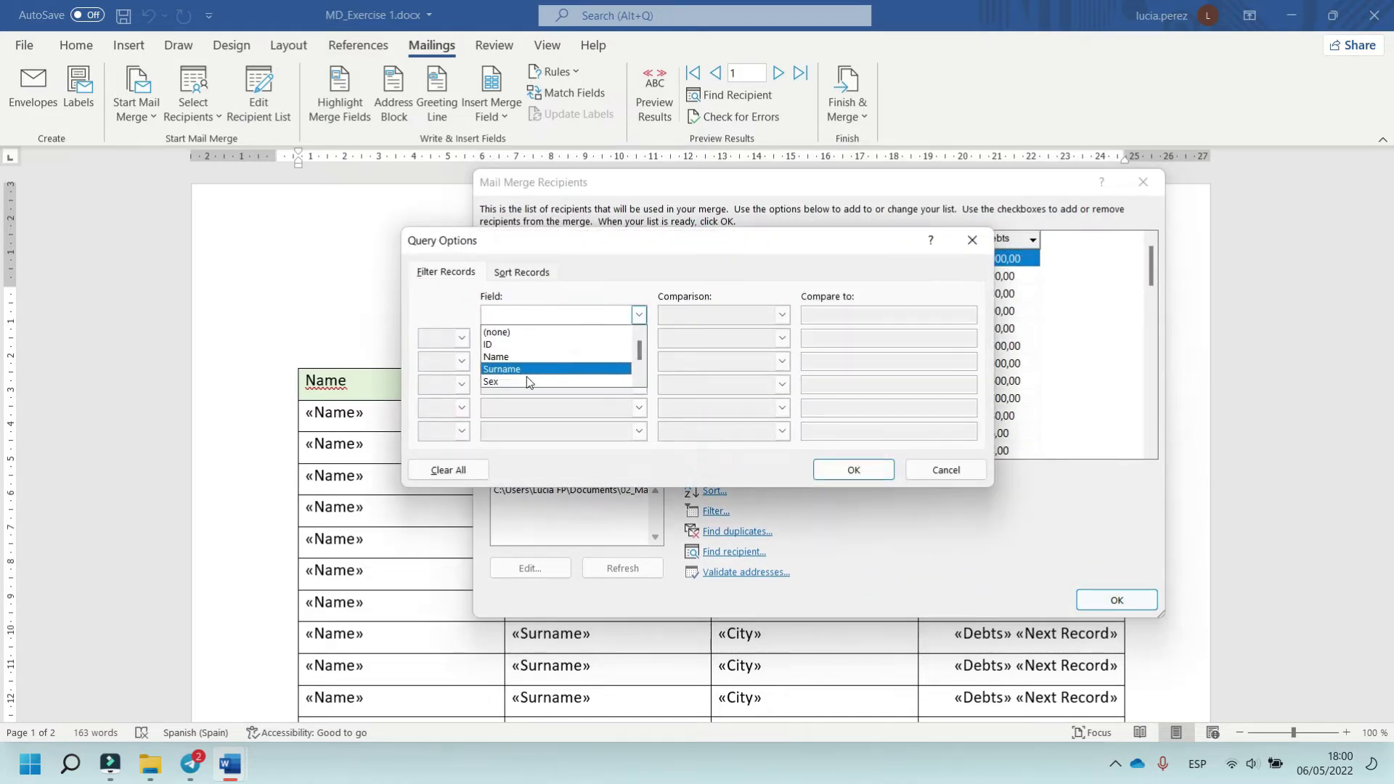
left_click(516, 358)
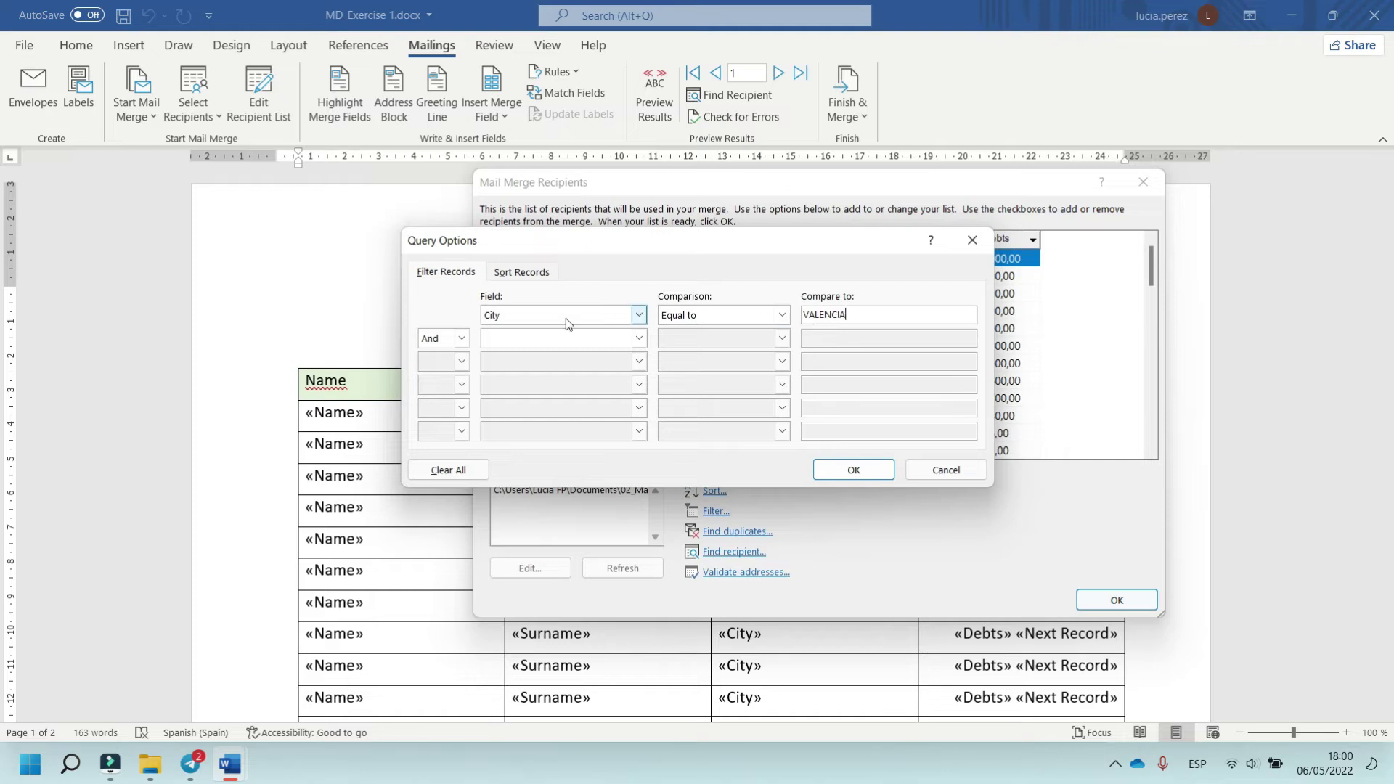
Add an Or rule for City equal to ALICANTE and apply the filter
left_click(462, 337)
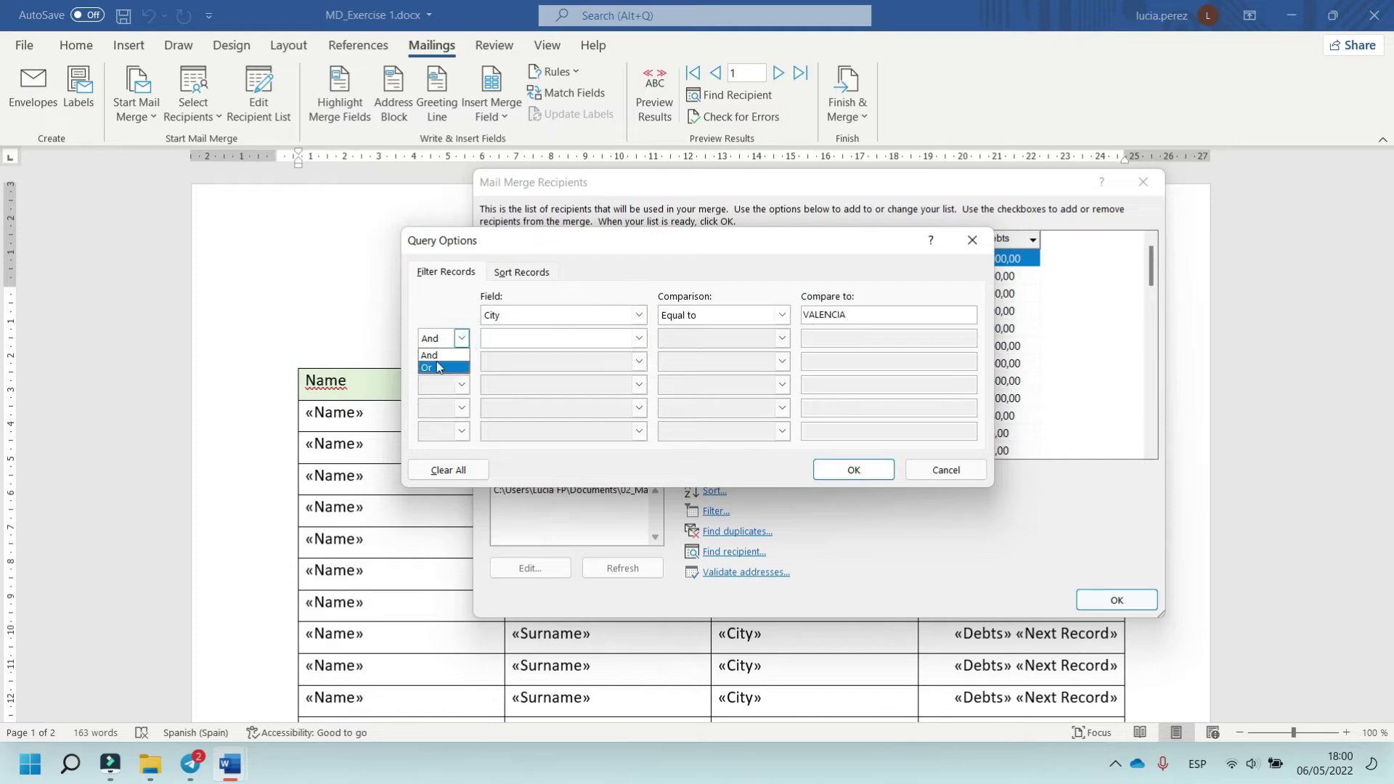
left_click(434, 368)
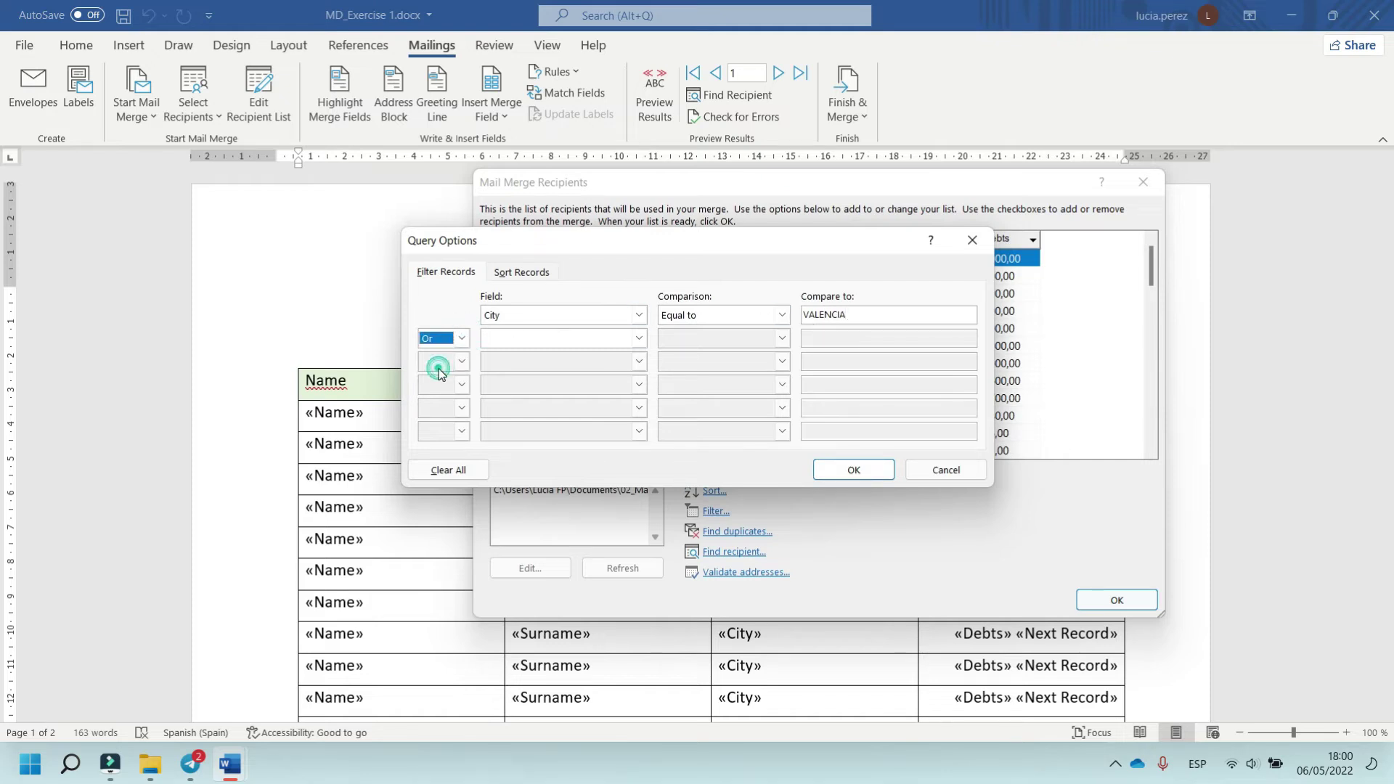
left_click(546, 340)
left_click(506, 380)
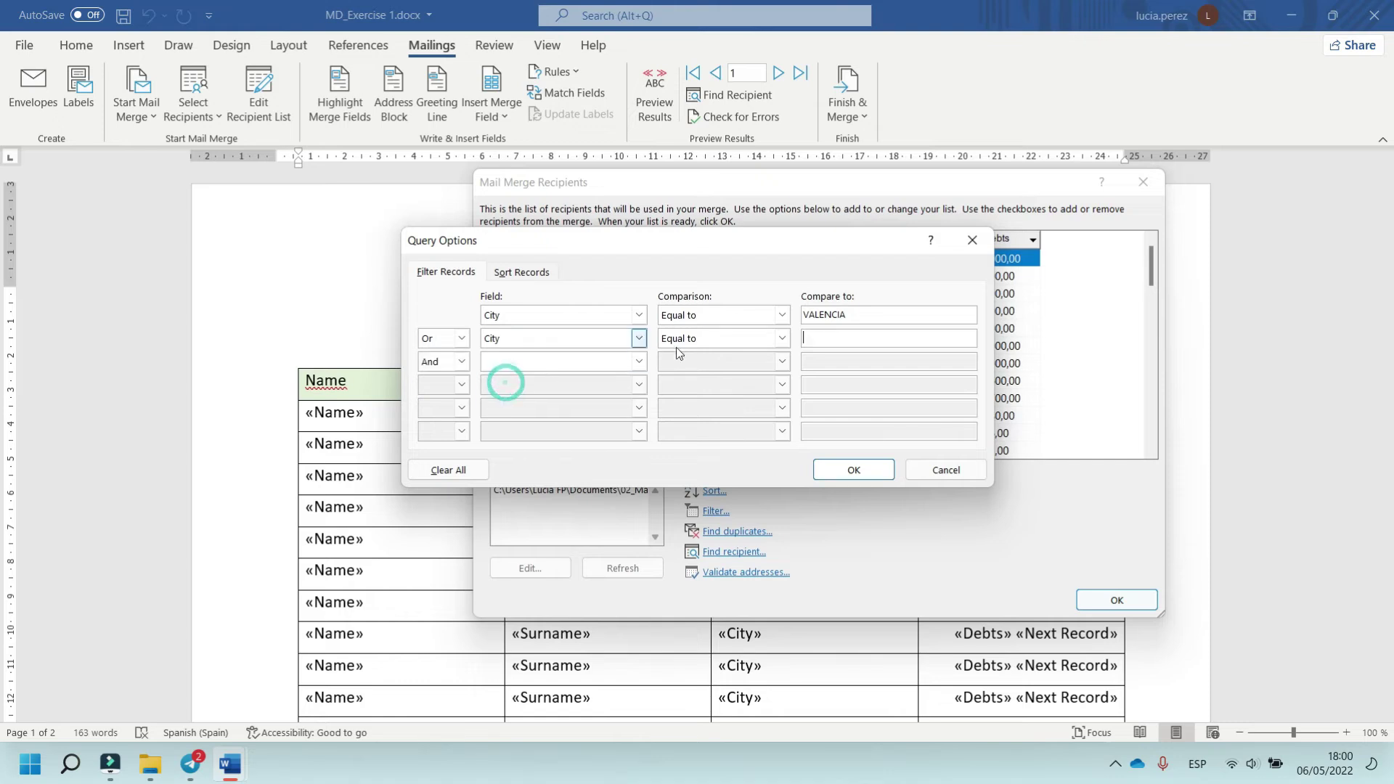
type("ALICANTE")
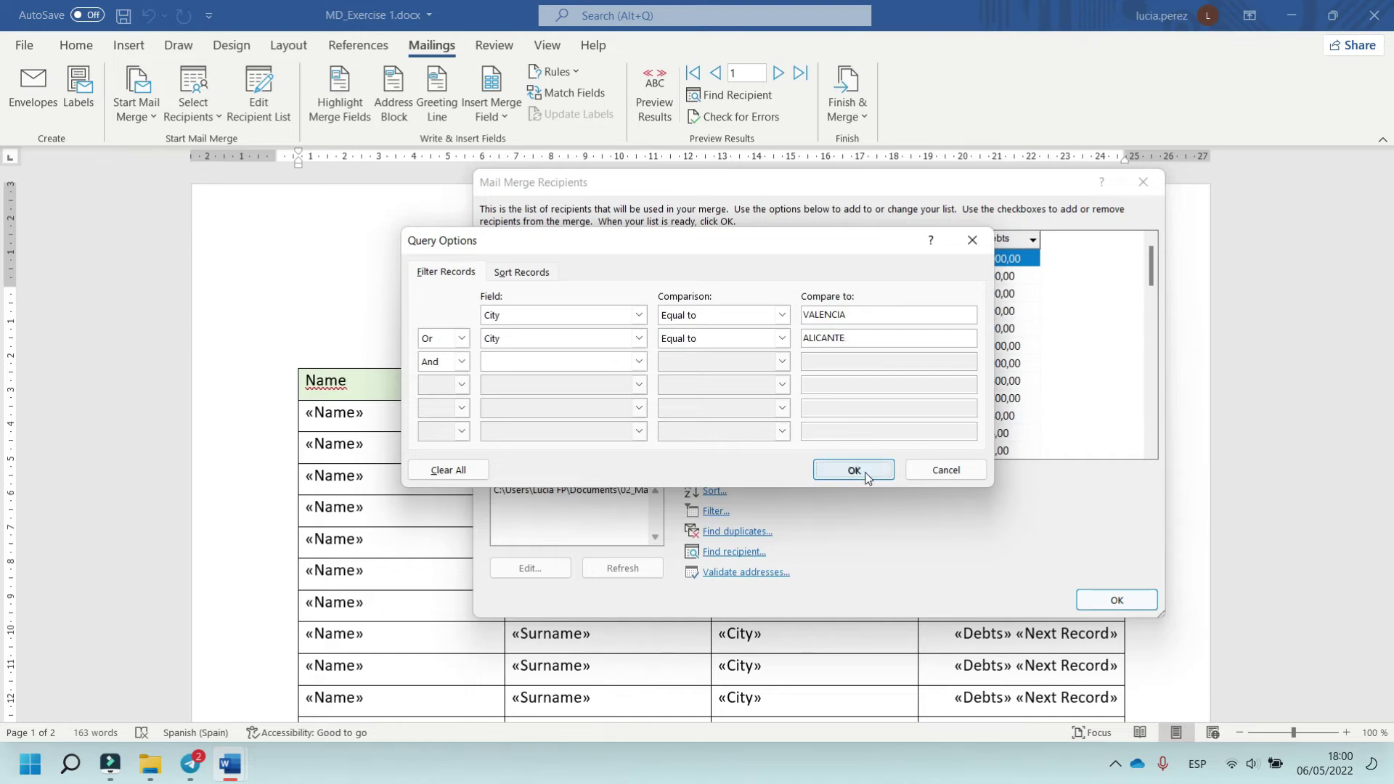
left_click(854, 472)
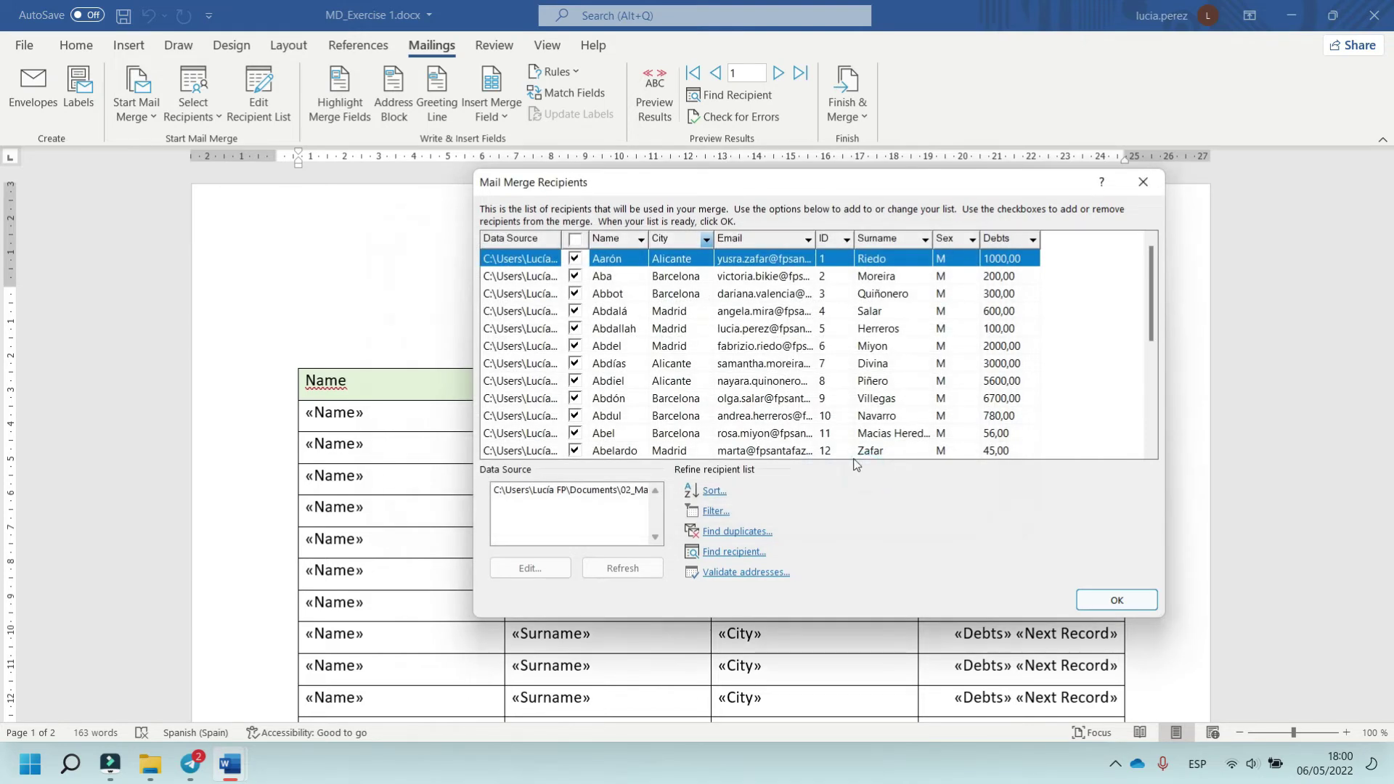
scroll(679, 314, "down", 5)
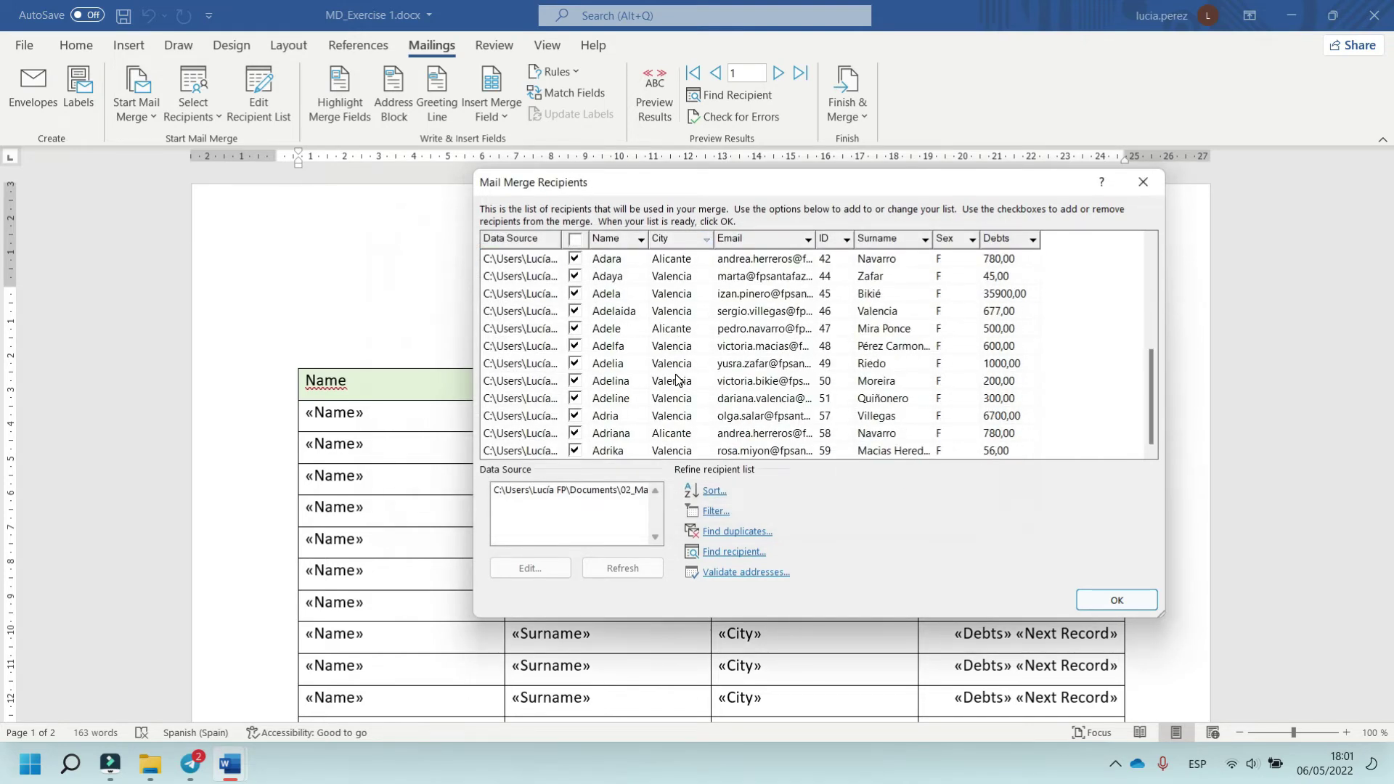
scroll(679, 386, "up", 5)
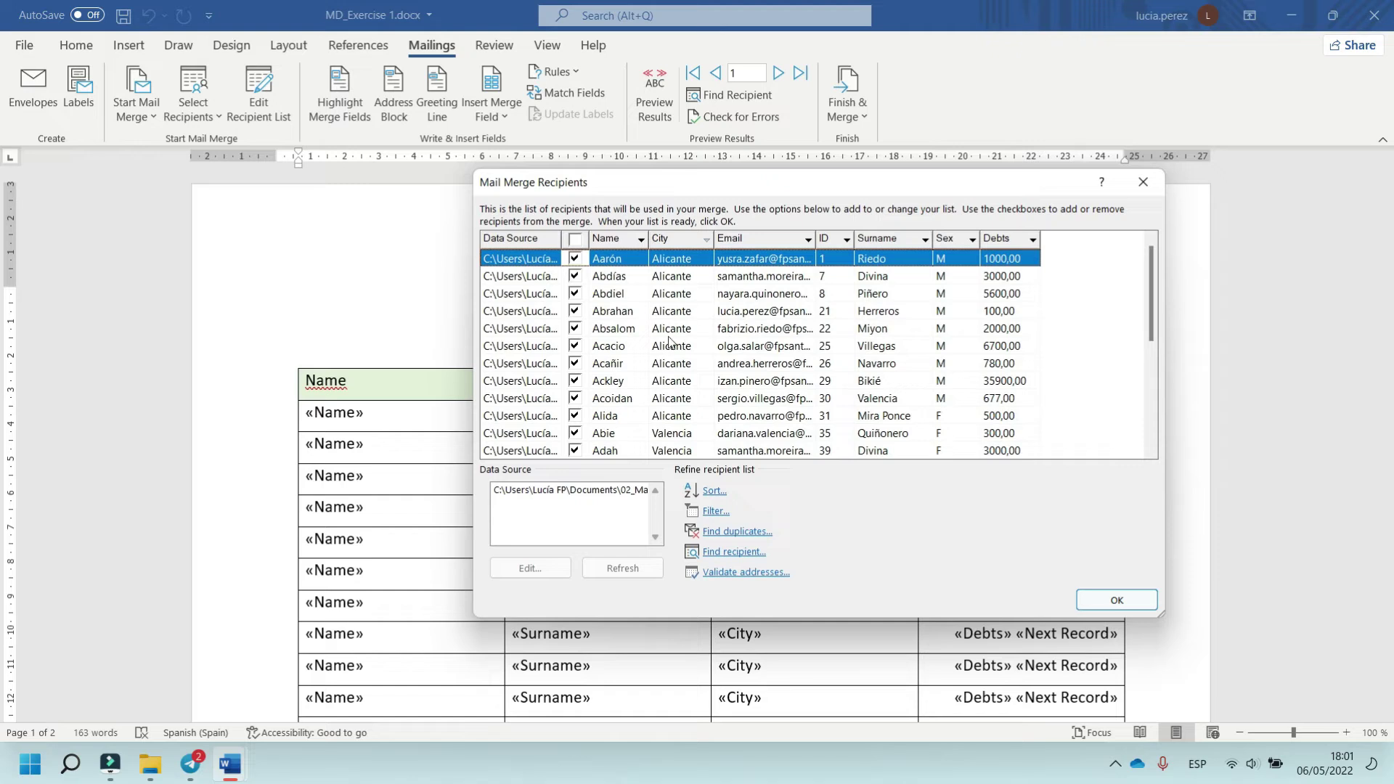
Close the recipient list, check the Rules menu at the Debts field, and select the merge table
left_click(1117, 601)
scroll(791, 503, "down", 3)
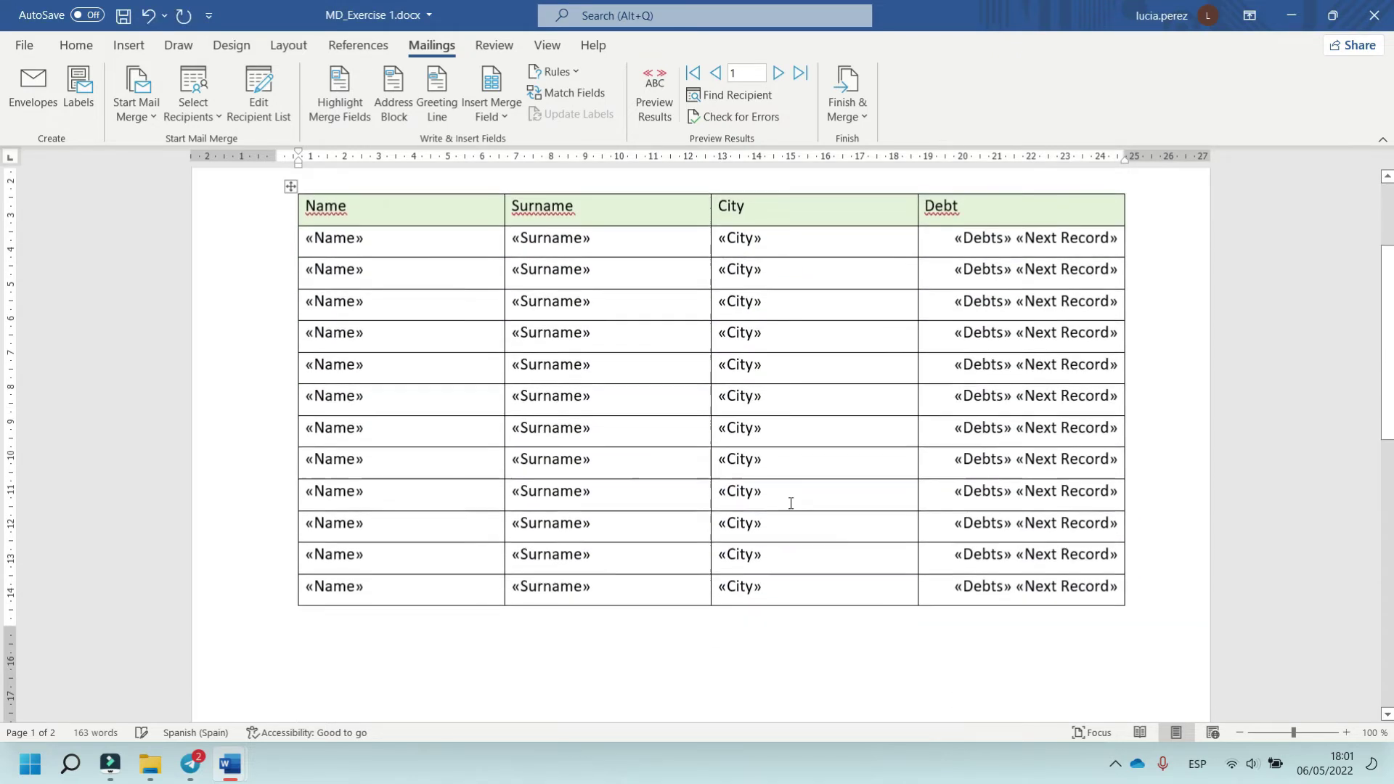
scroll(791, 504, "down", 1)
scroll(791, 503, "up", 2)
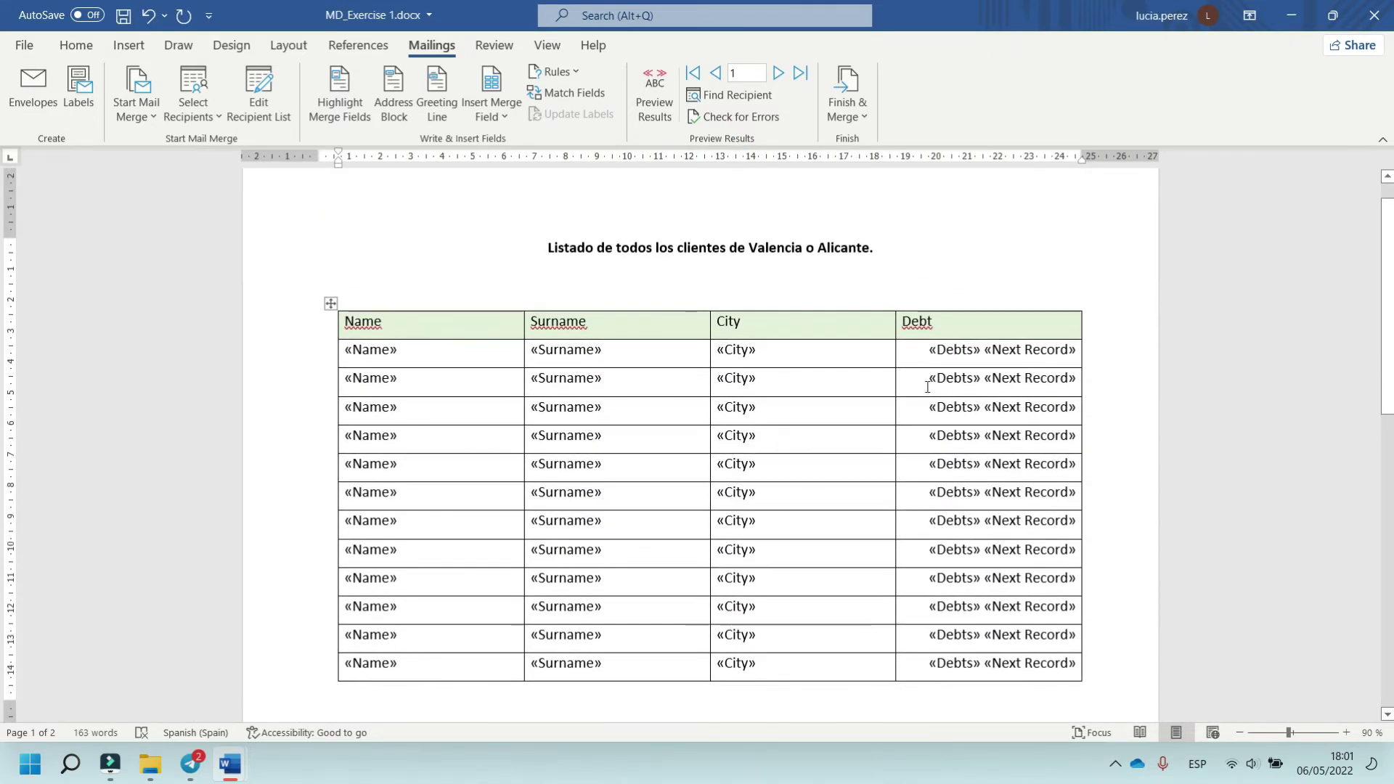
left_click(983, 351)
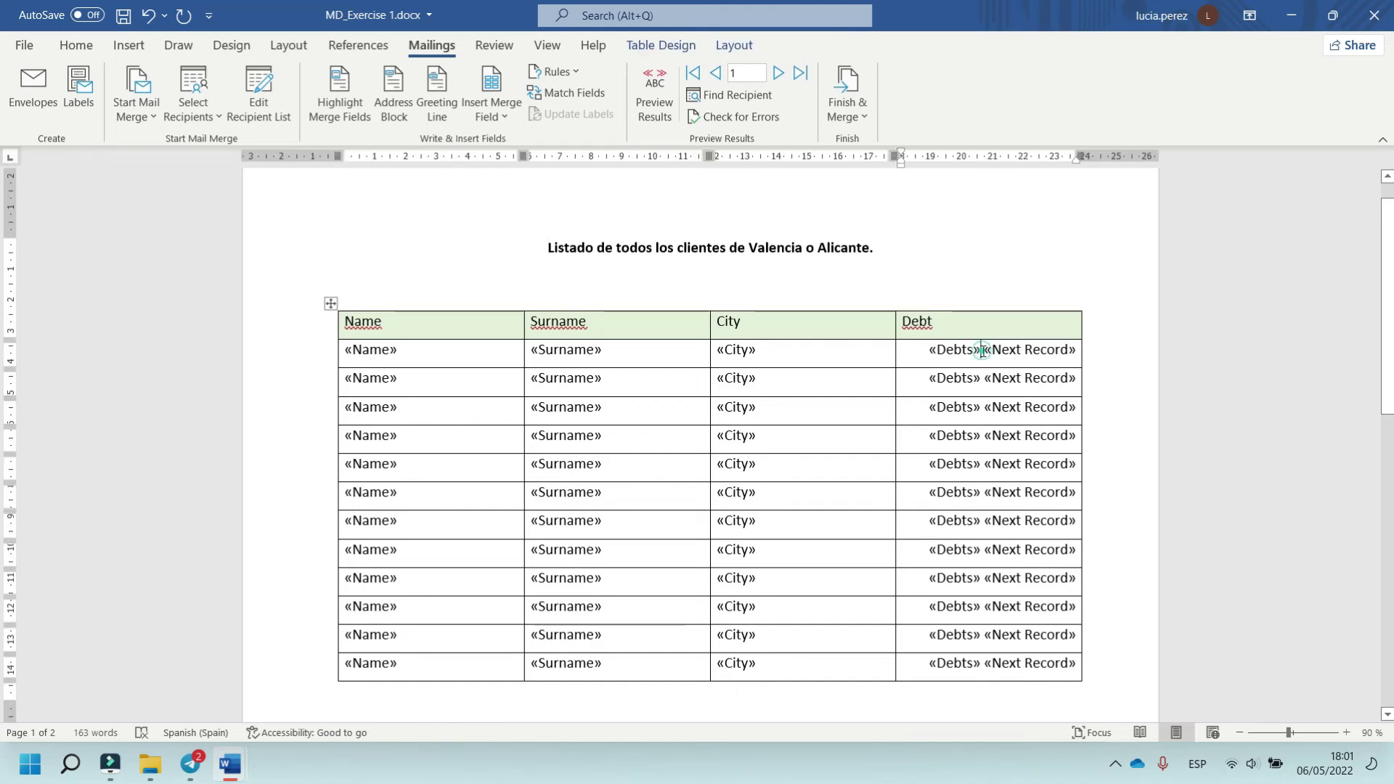
left_click(565, 72)
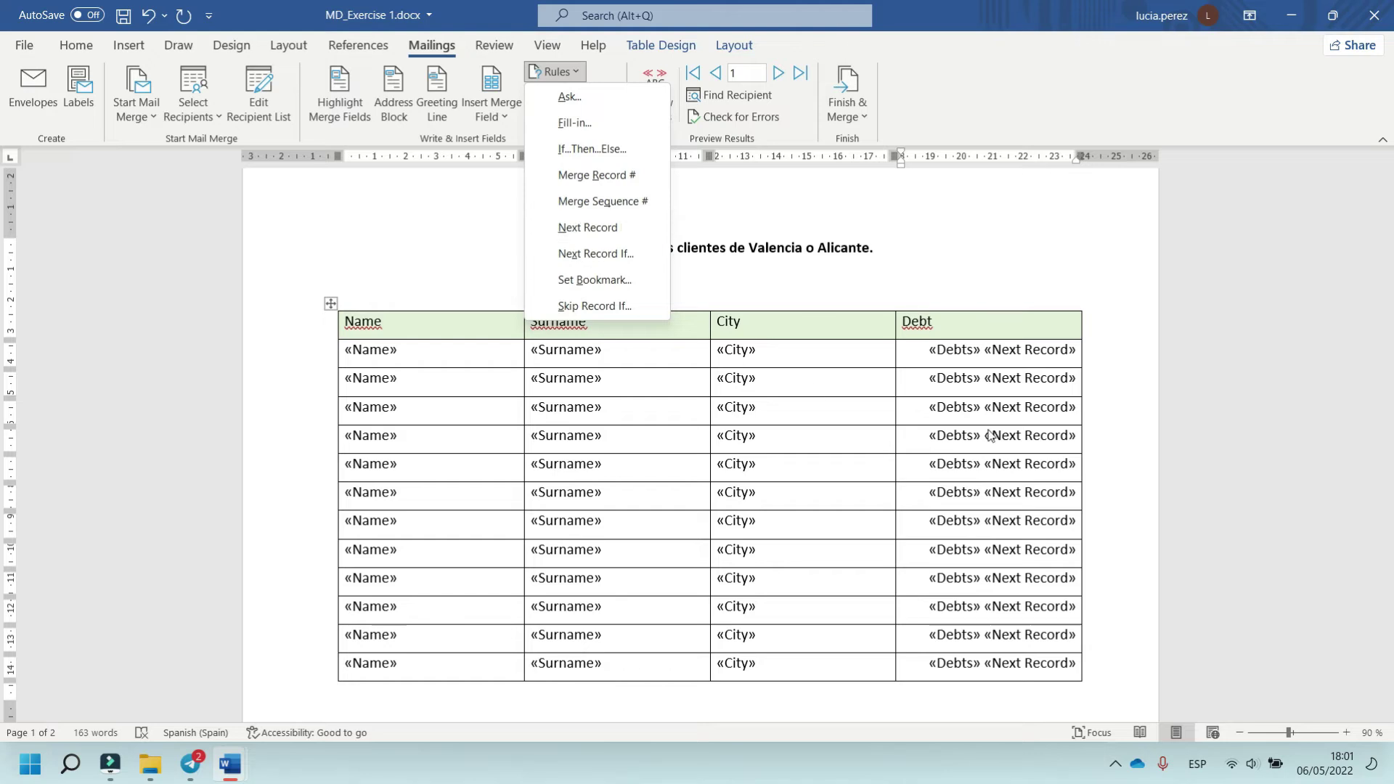
scroll(1091, 278, "down", 6)
left_click(1090, 278)
scroll(1090, 274, "down", 5)
left_click_drag(1098, 517, 334, 124)
Delete every merge-field row except the first and copy that remaining row
left_click(298, 234)
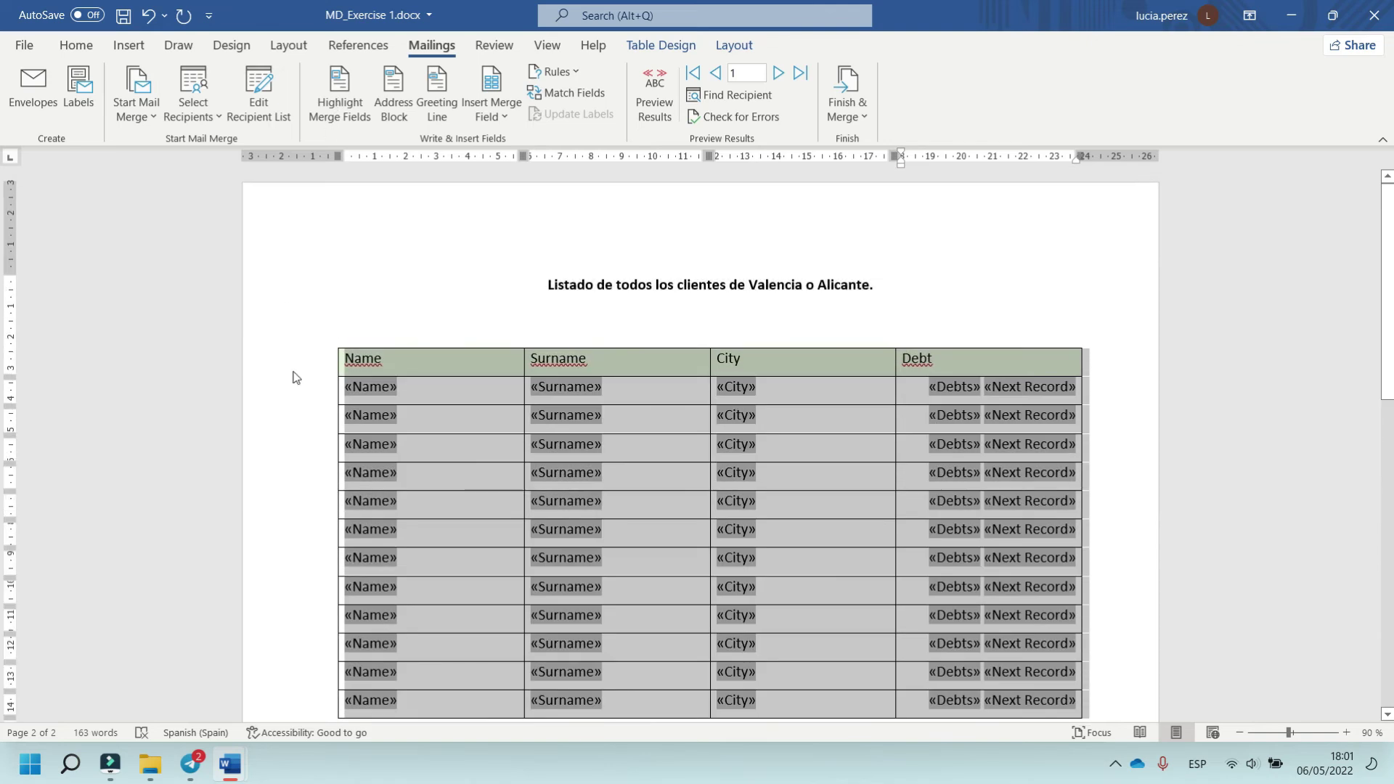
left_click(340, 426, "shift")
key("BackSpace")
left_click(378, 427)
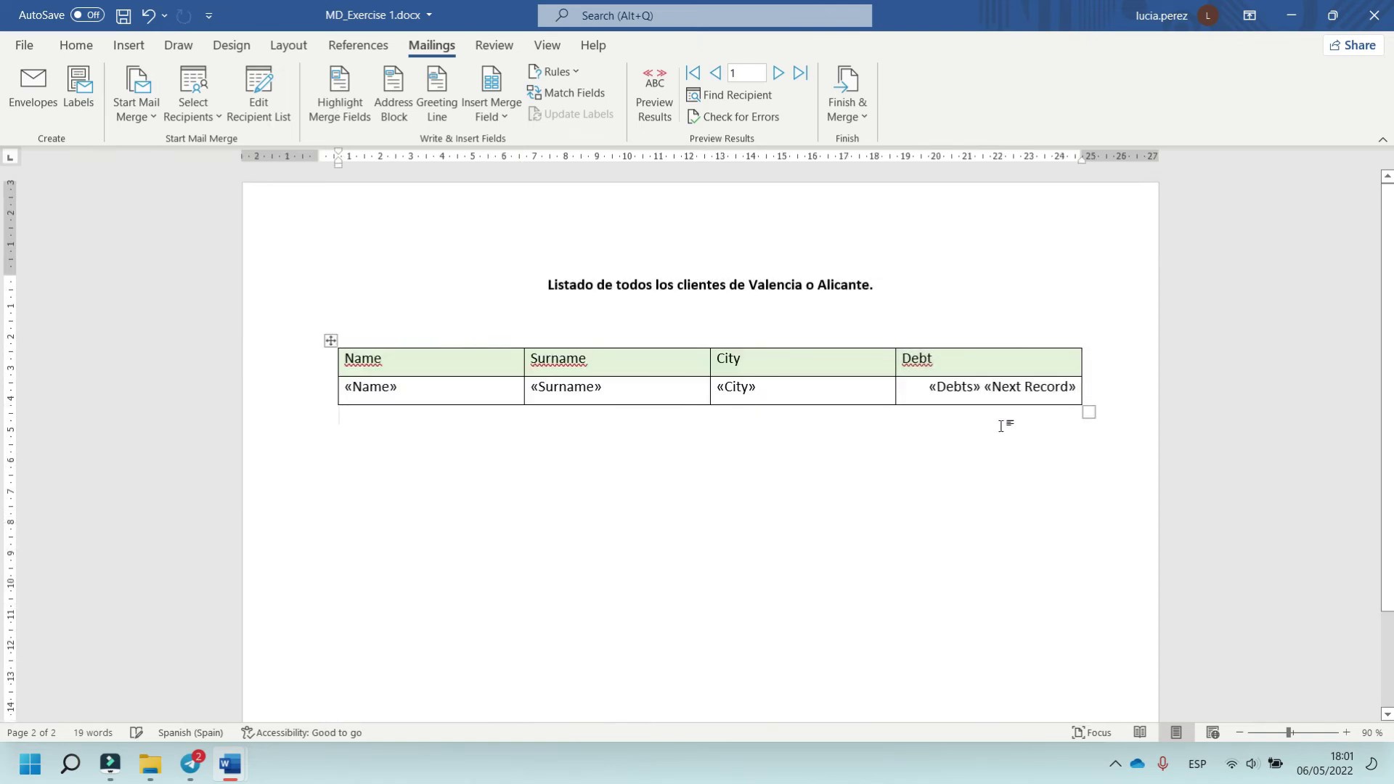
left_click_drag(1075, 386, 438, 398)
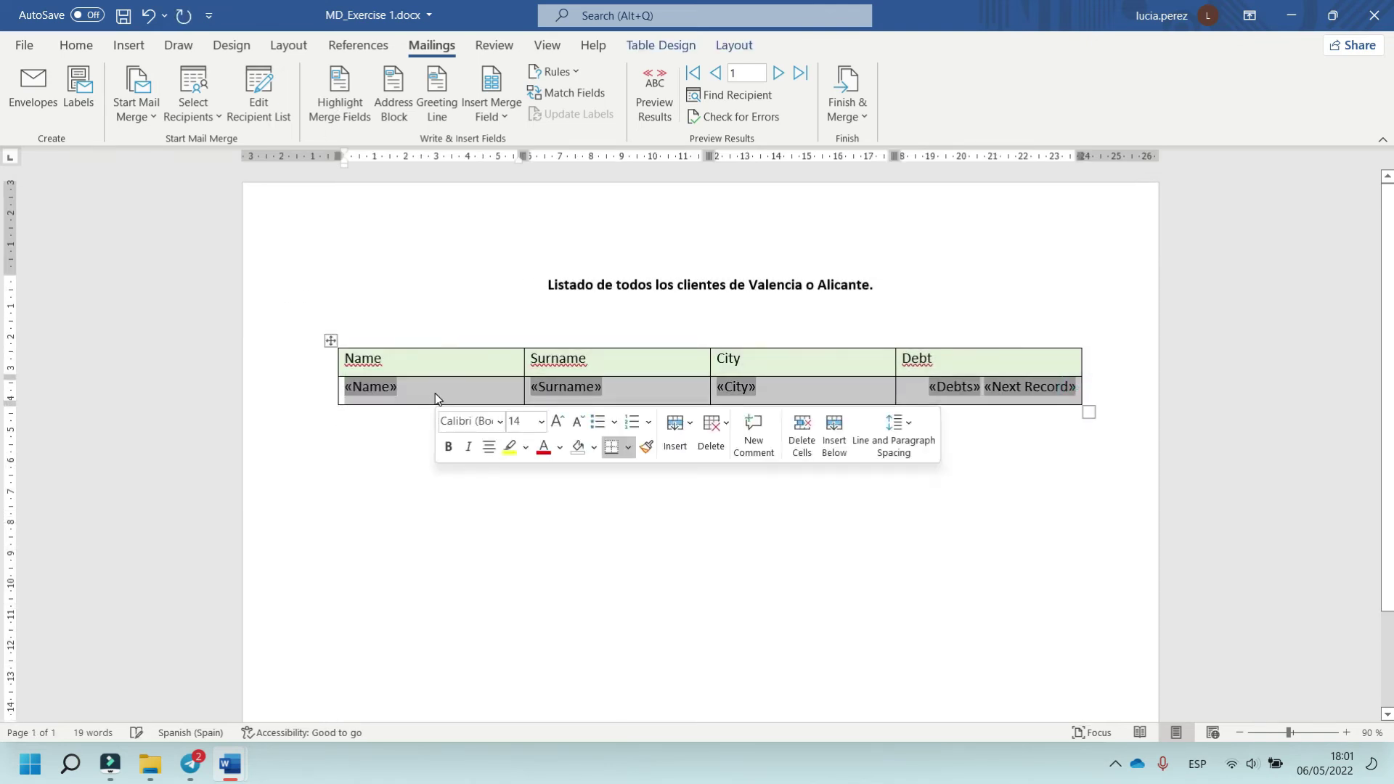
left_click(1104, 396)
Paste the merge-field row repeatedly below the table to fill two pages
left_click(358, 423)
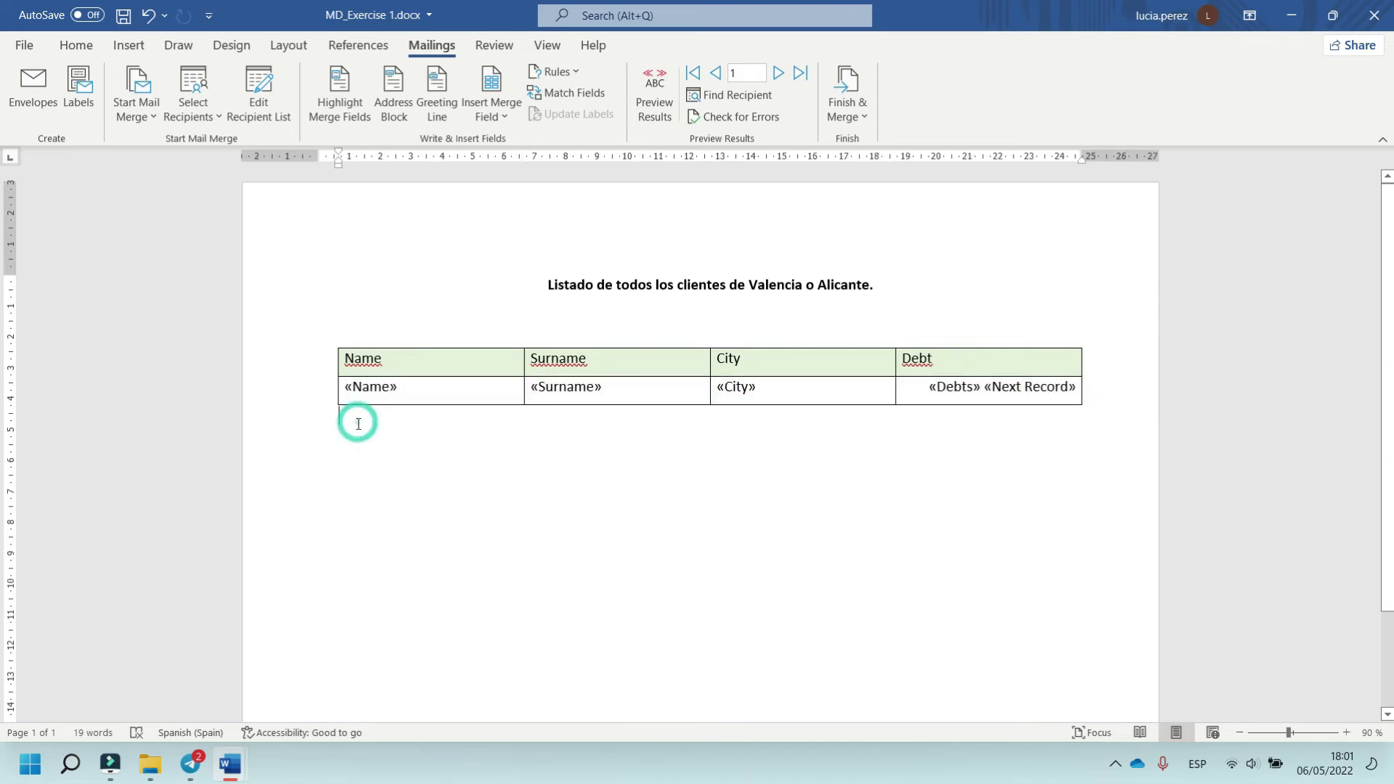
key("ctrl+v")
key("ctrl+v")
key("ctrl+v")
key("ctrl+v")
key("ctrl+v")
key("ctrl+v")
key("ctrl+v")
key("ctrl+v")
scroll(625, 439, "down", 5, "ctrl")
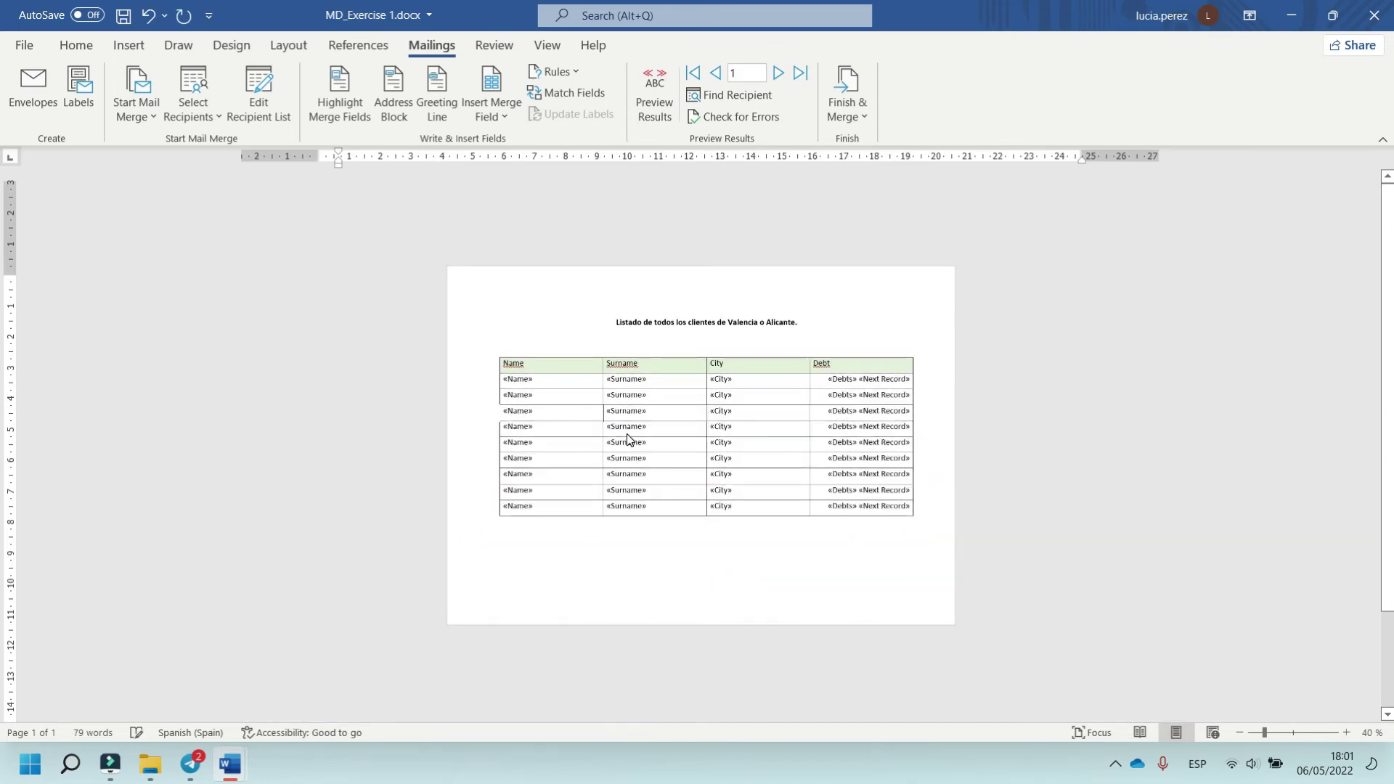
key("ctrl+v")
key("ctrl+v")
key("ctrl+v")
key("ctrl+v")
key("ctrl+v")
key("ctrl+v")
key("ctrl+v")
key("ctrl+v")
key("ctrl+v")
key("ctrl+v")
key("ctrl+v")
key("ctrl+v")
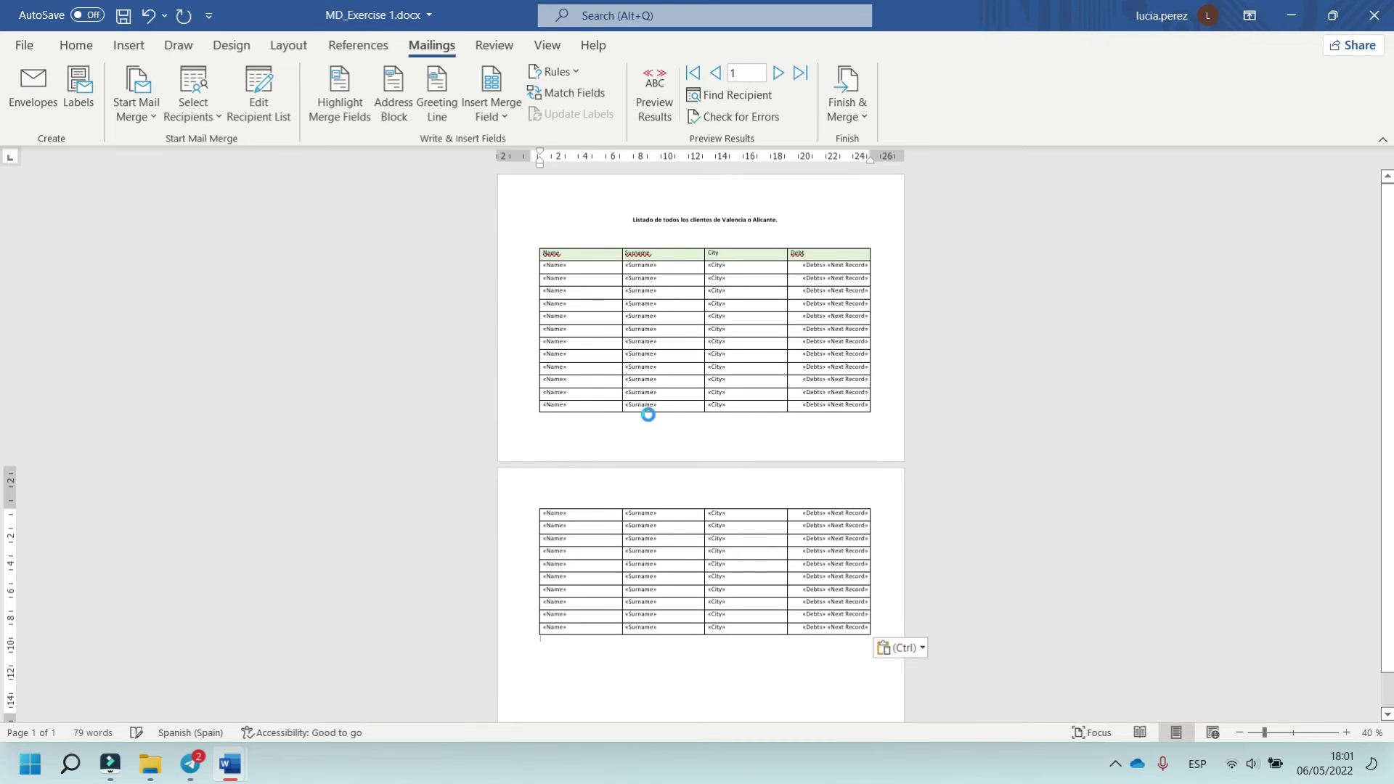
key("ctrl+v")
key("ctrl+v")
key("ctrl+v")
scroll(651, 408, "up", 5, "ctrl")
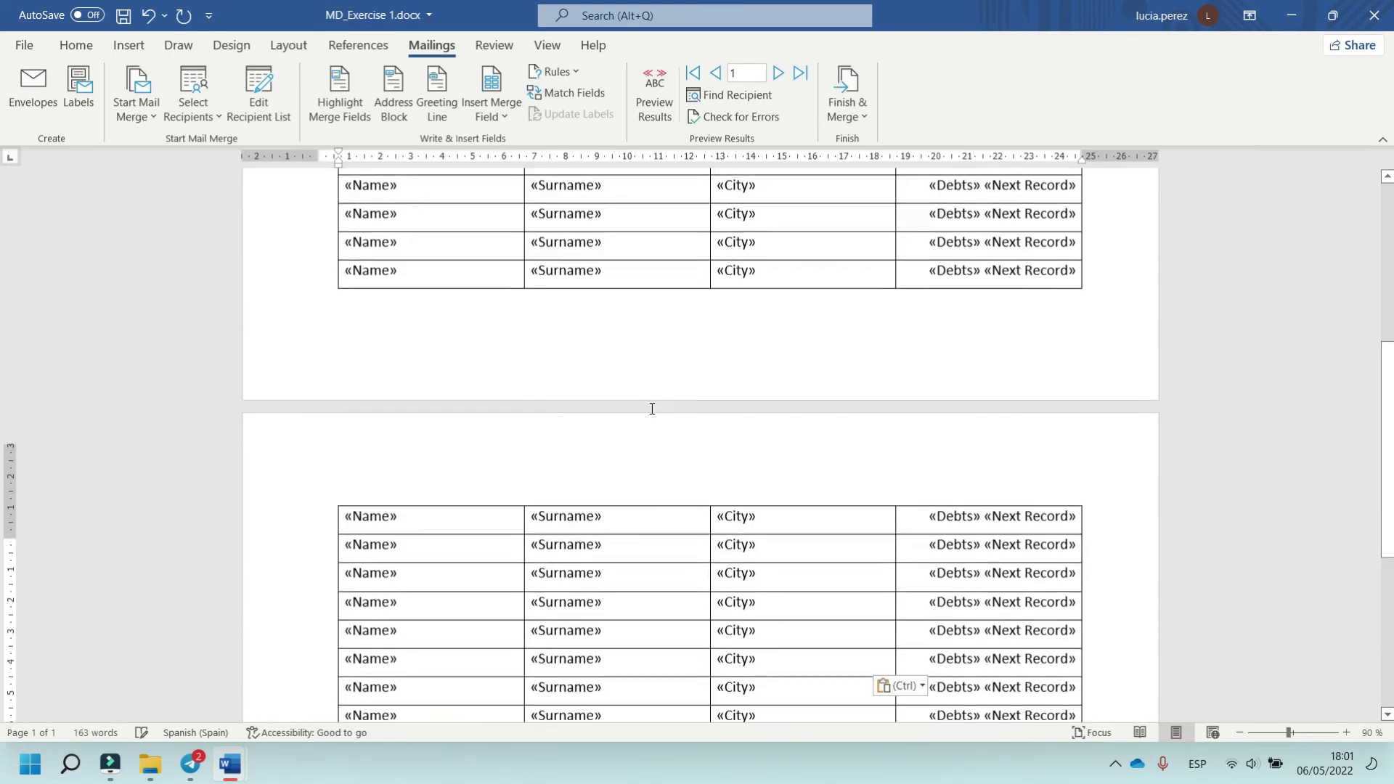
scroll(653, 407, "up", 5)
Preview the Alicante and Valencia client records, adding more merge rows at the table's end
left_click(654, 94)
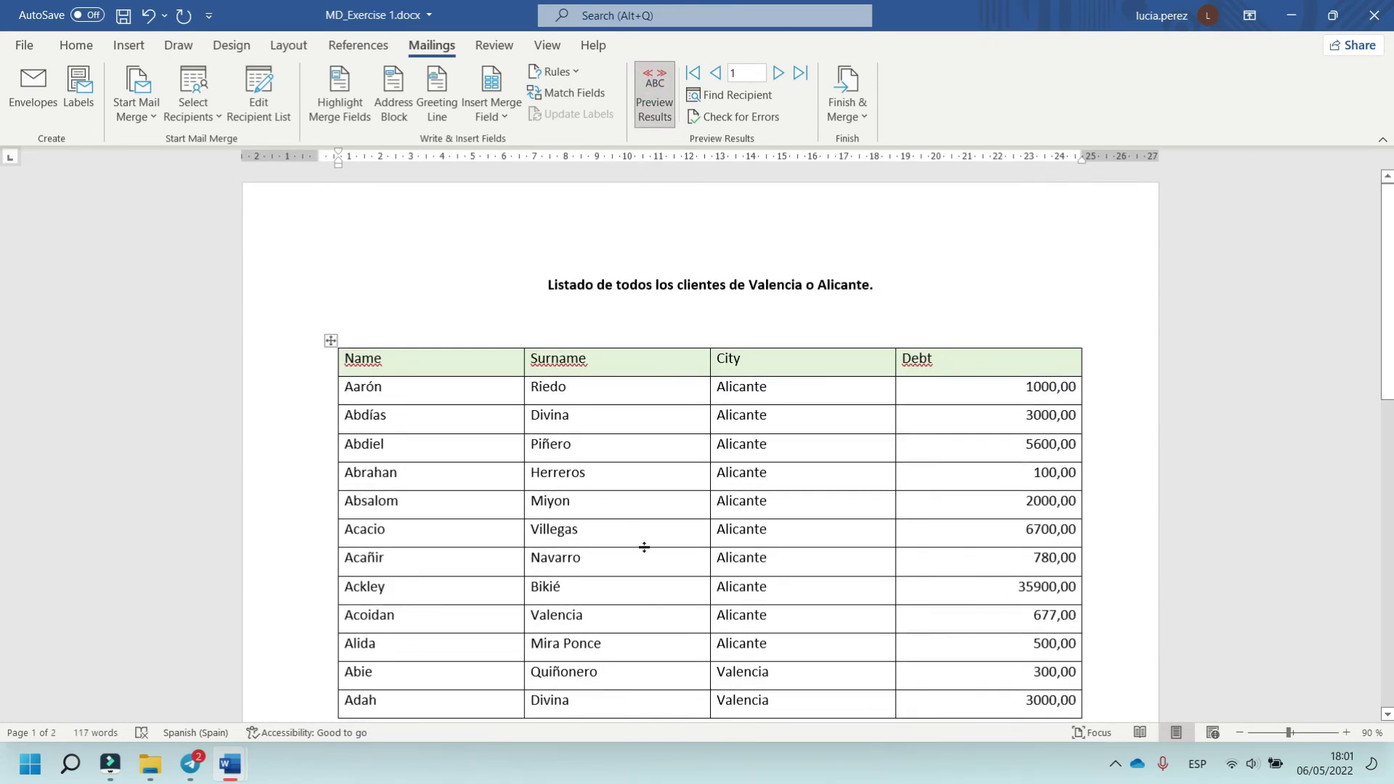
scroll(644, 547, "down", 3, "ctrl")
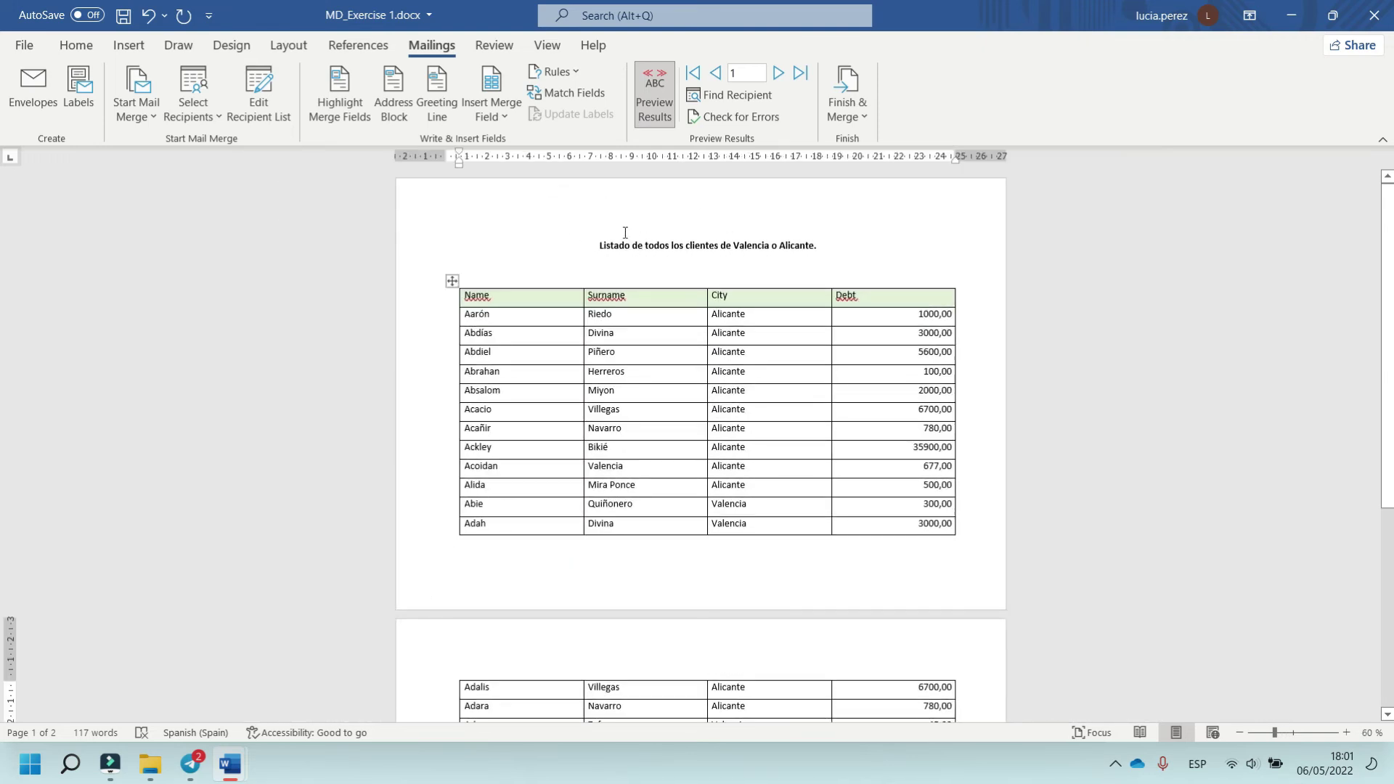
scroll(757, 284, "down", 3)
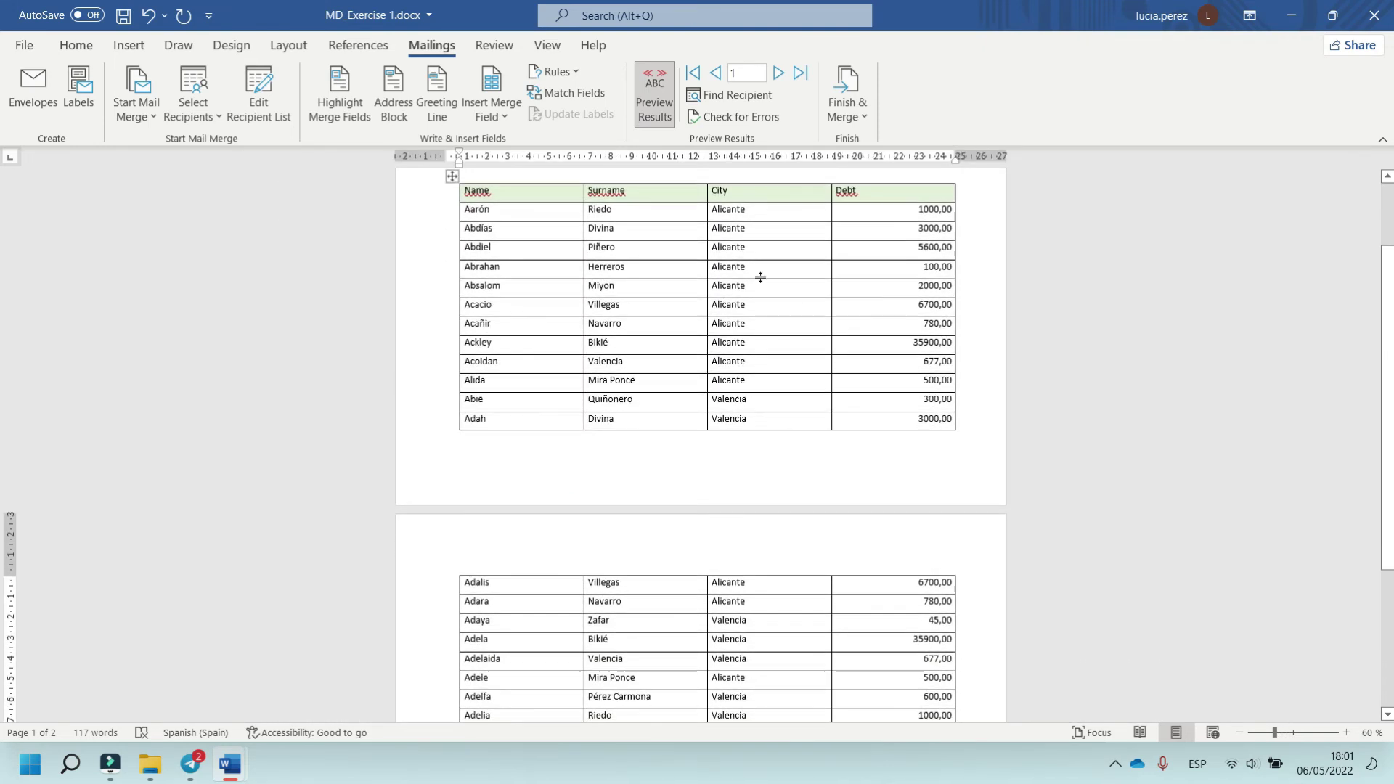
scroll(755, 323, "down", 6)
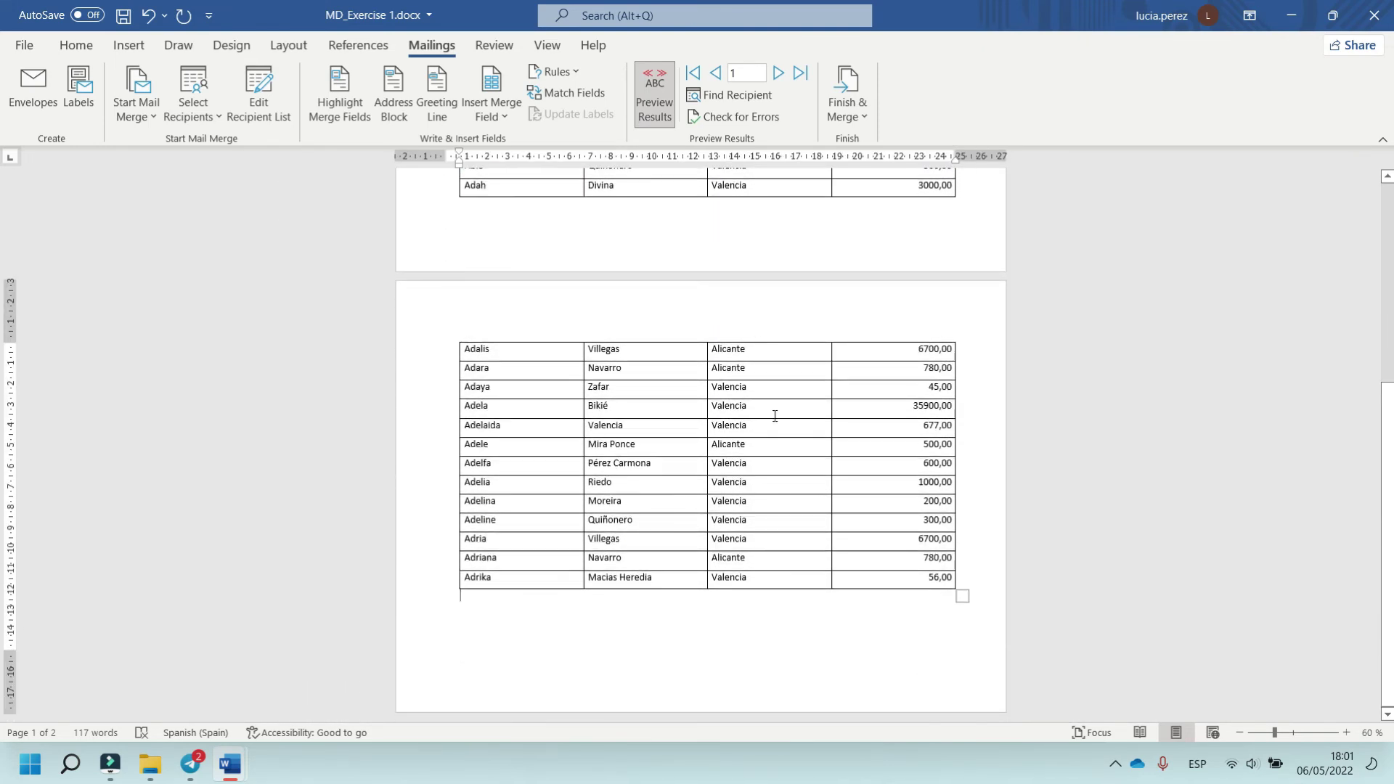
scroll(625, 611, "down", 1, "ctrl")
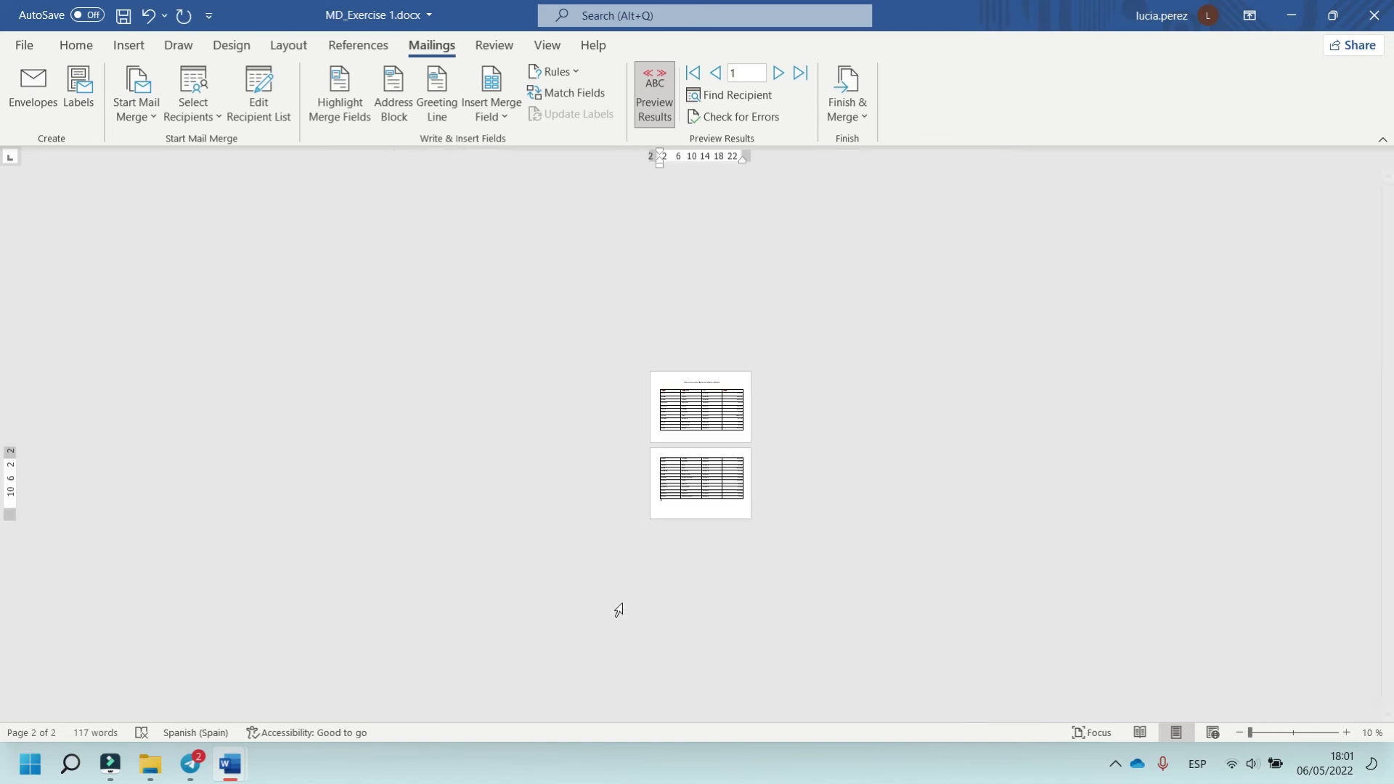
scroll(688, 436, "up", 7, "ctrl")
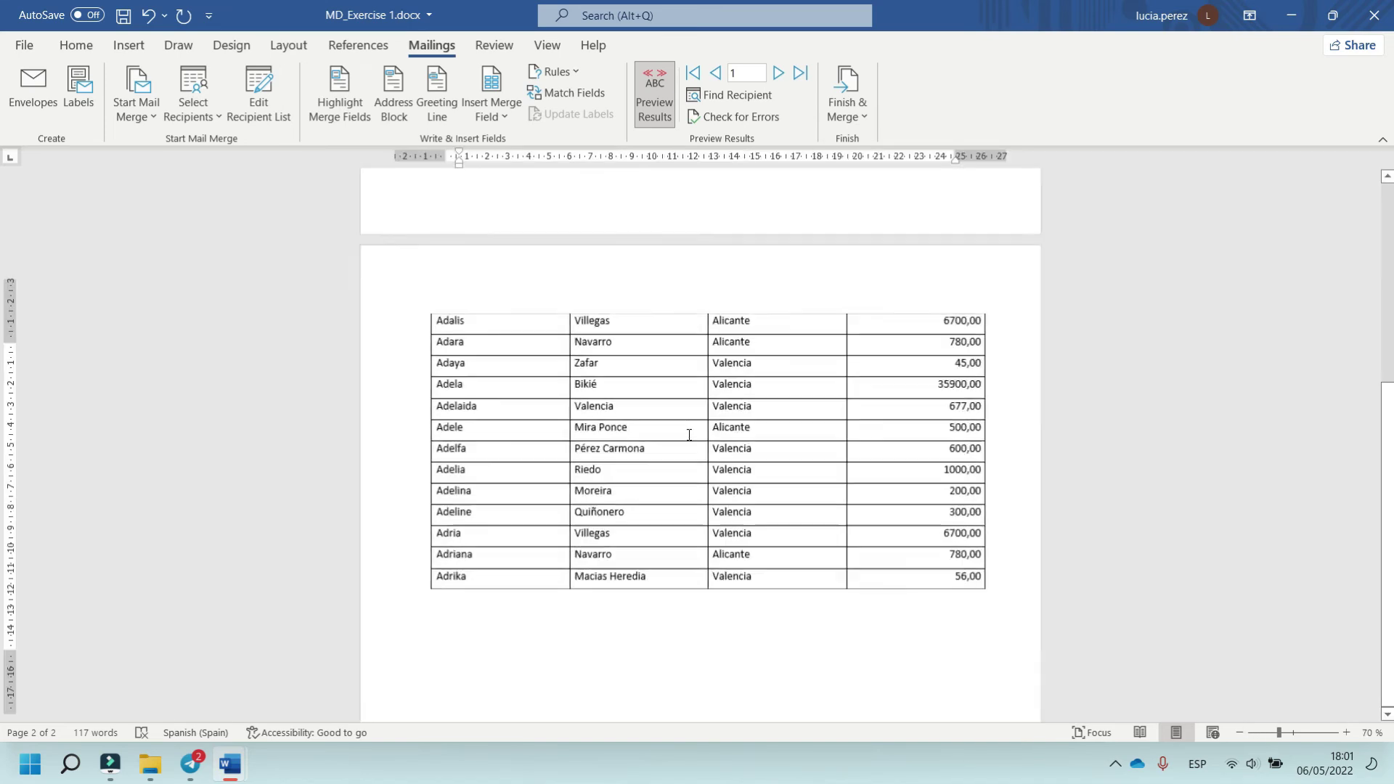
key("ctrl+v")
key("ctrl+v")
key("ctrl+v")
left_click(656, 84)
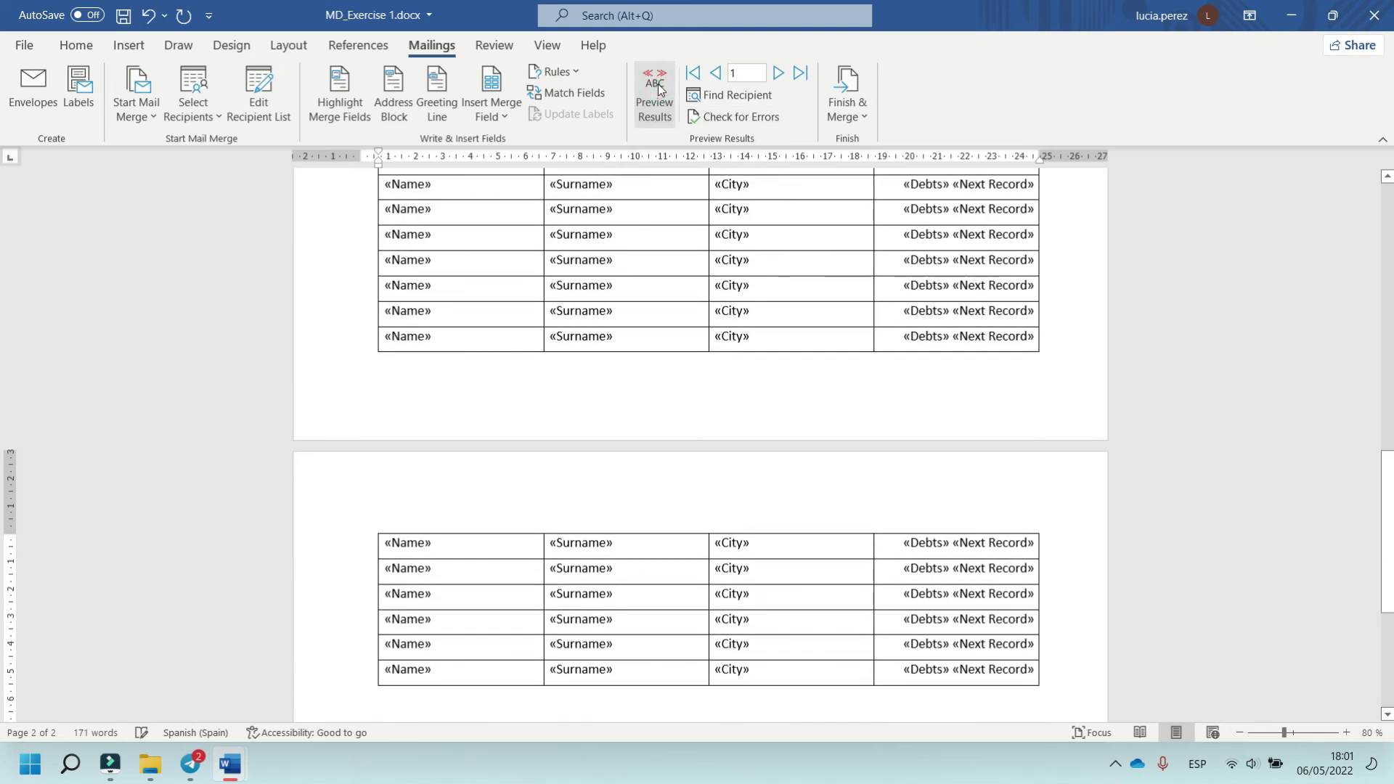
left_click(656, 87)
Delete the empty rows left at the end of the table
scroll(669, 308, "down", 2)
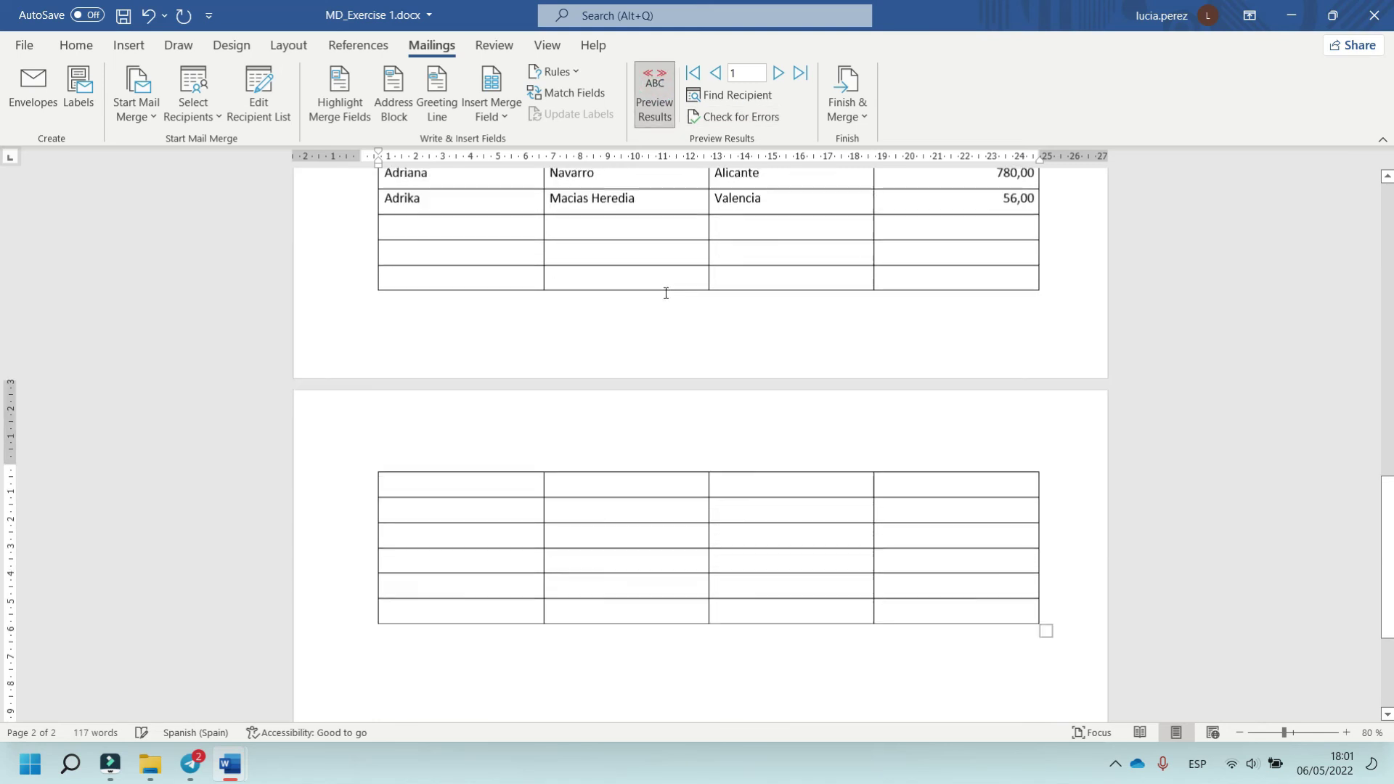
left_click_drag(1060, 574, 347, 556)
key("BackSpace")
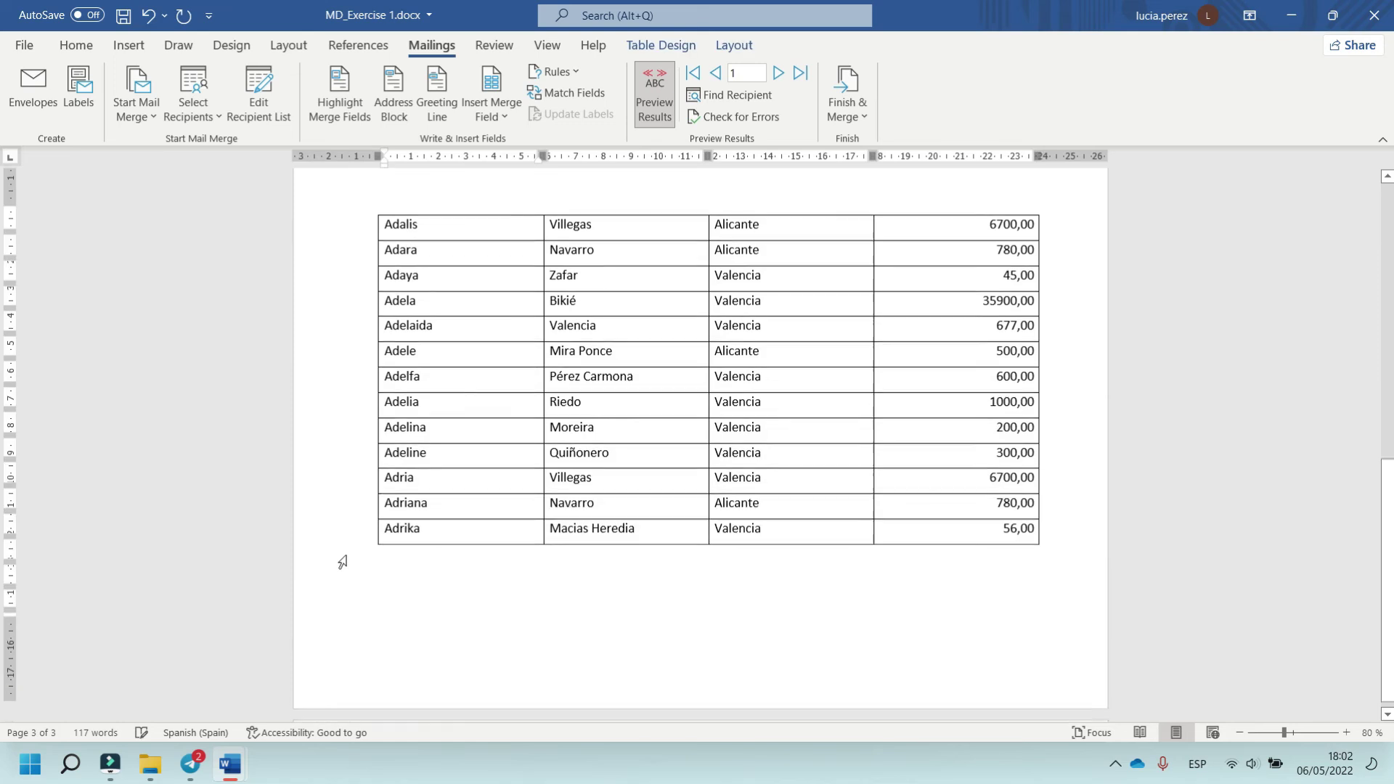
scroll(689, 434, "up", 10)
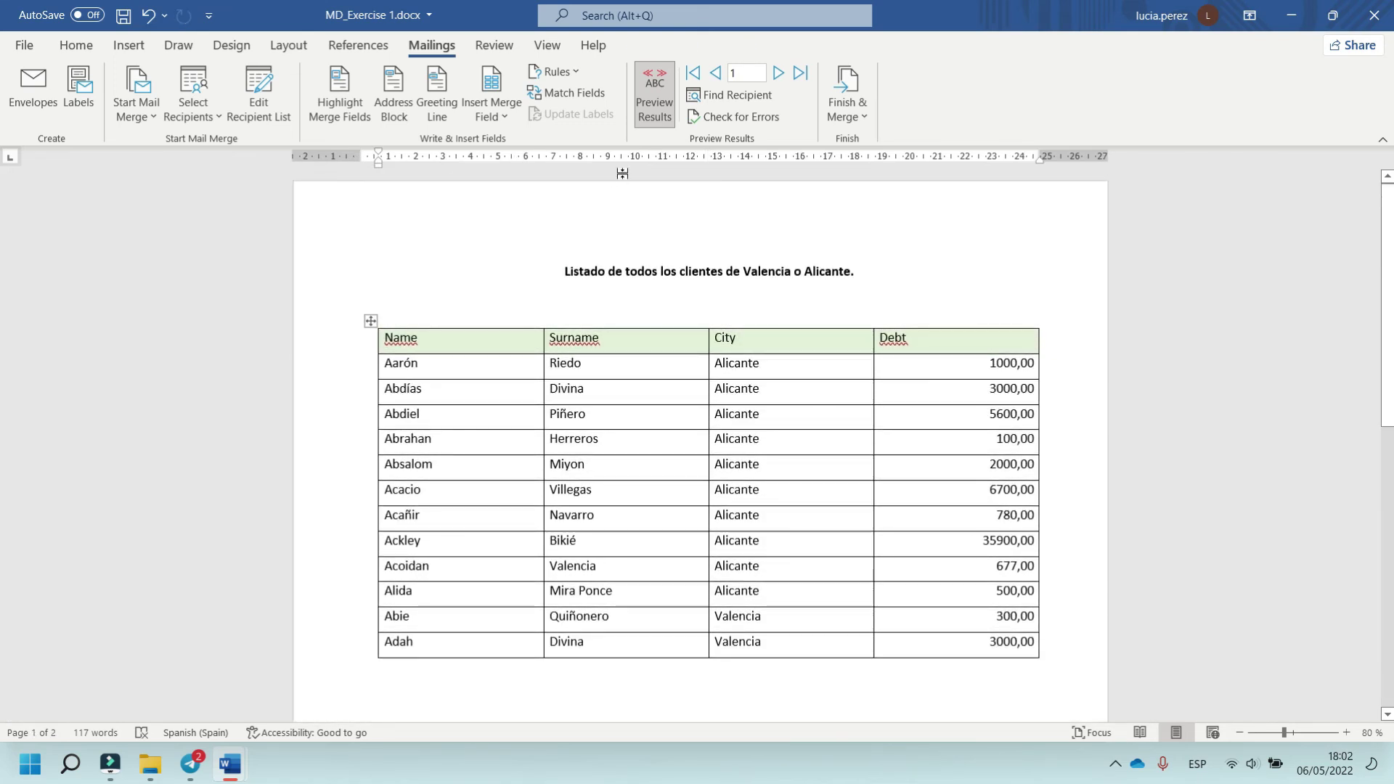
left_click(23, 45)
left_click(50, 310)
left_click(51, 292)
left_click(270, 423)
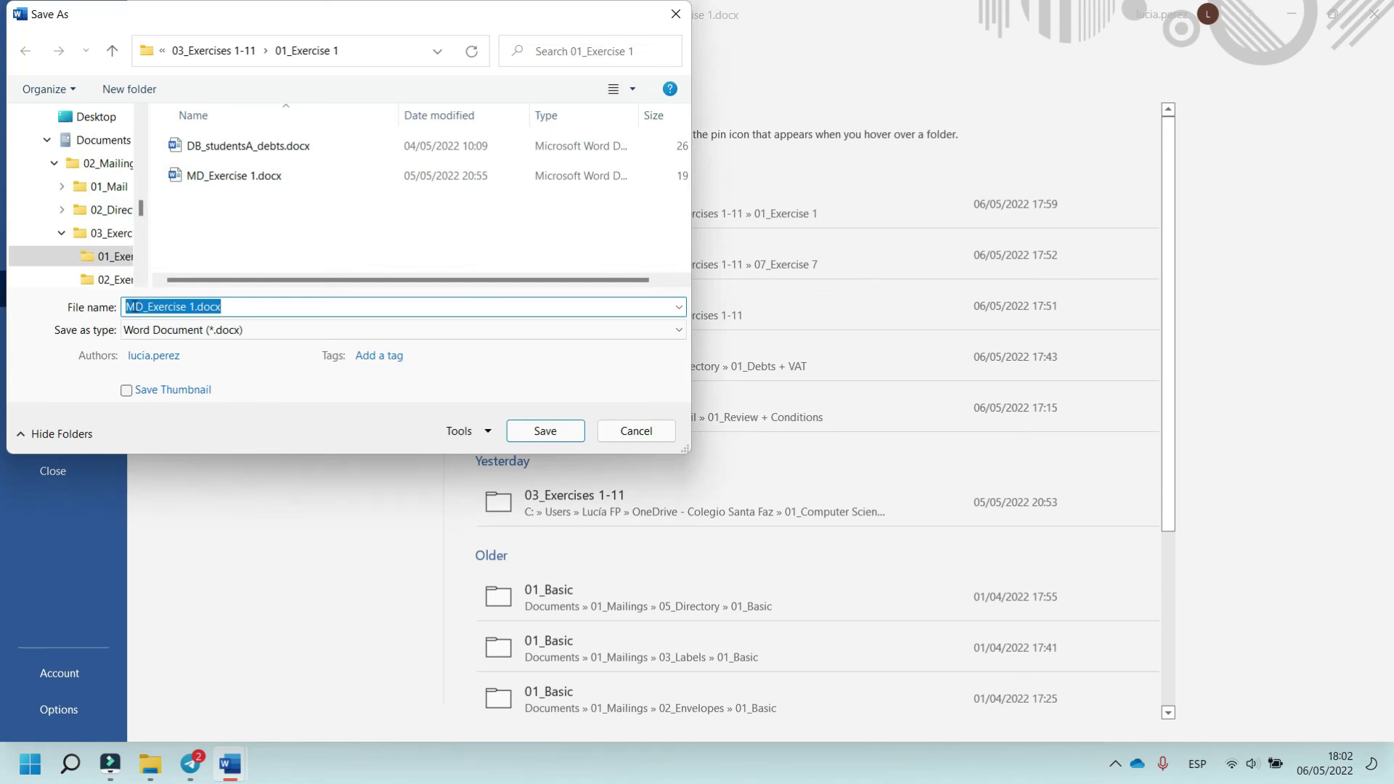
left_click(675, 14)
left_click(4, 55)
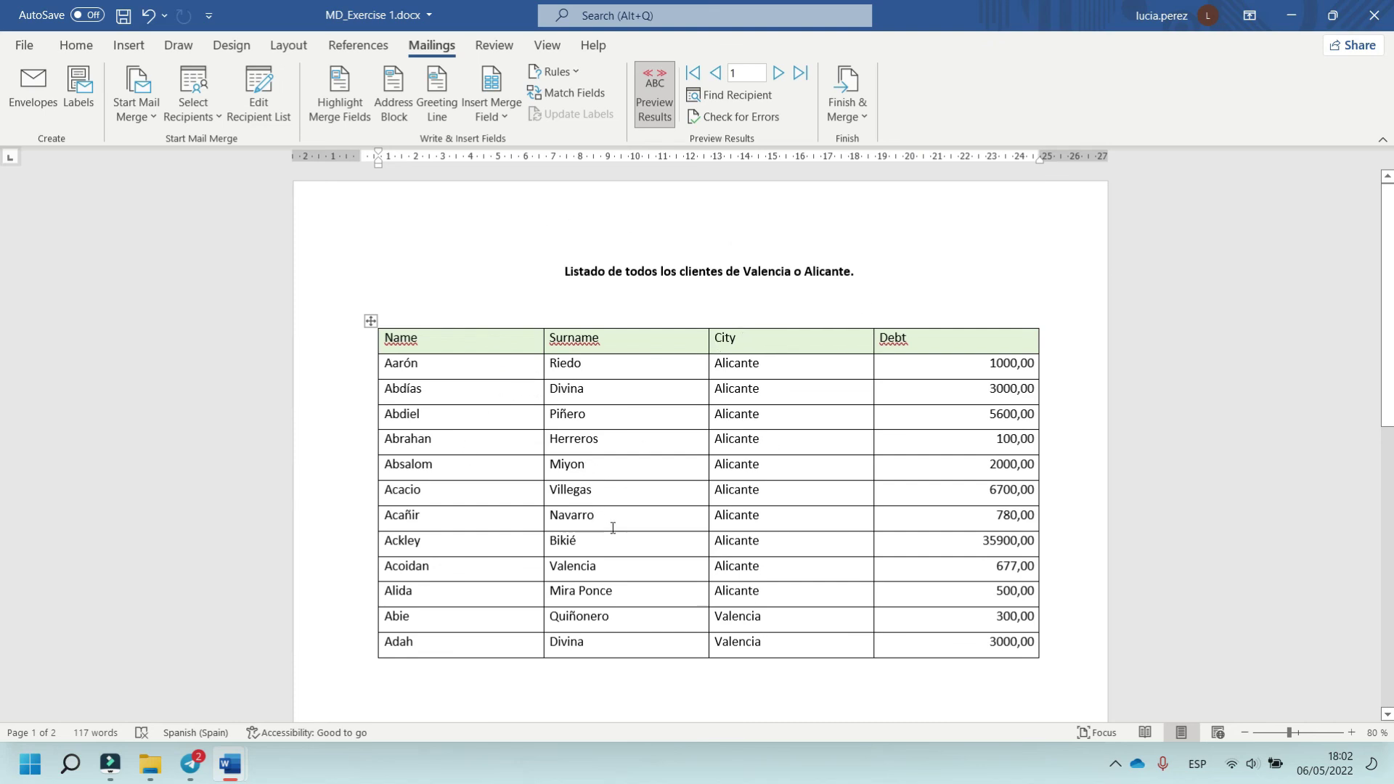
scroll(1041, 648, "down", 3)
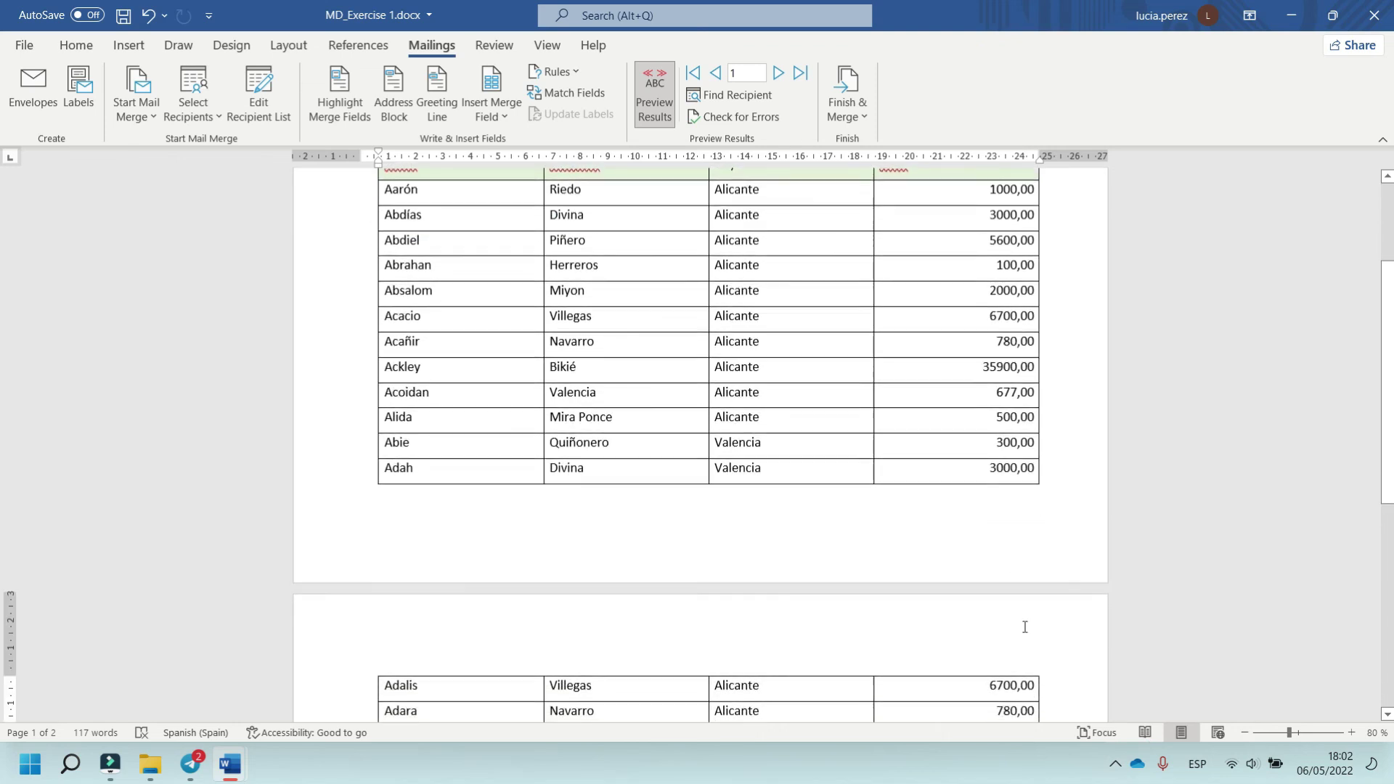
left_click(1115, 764)
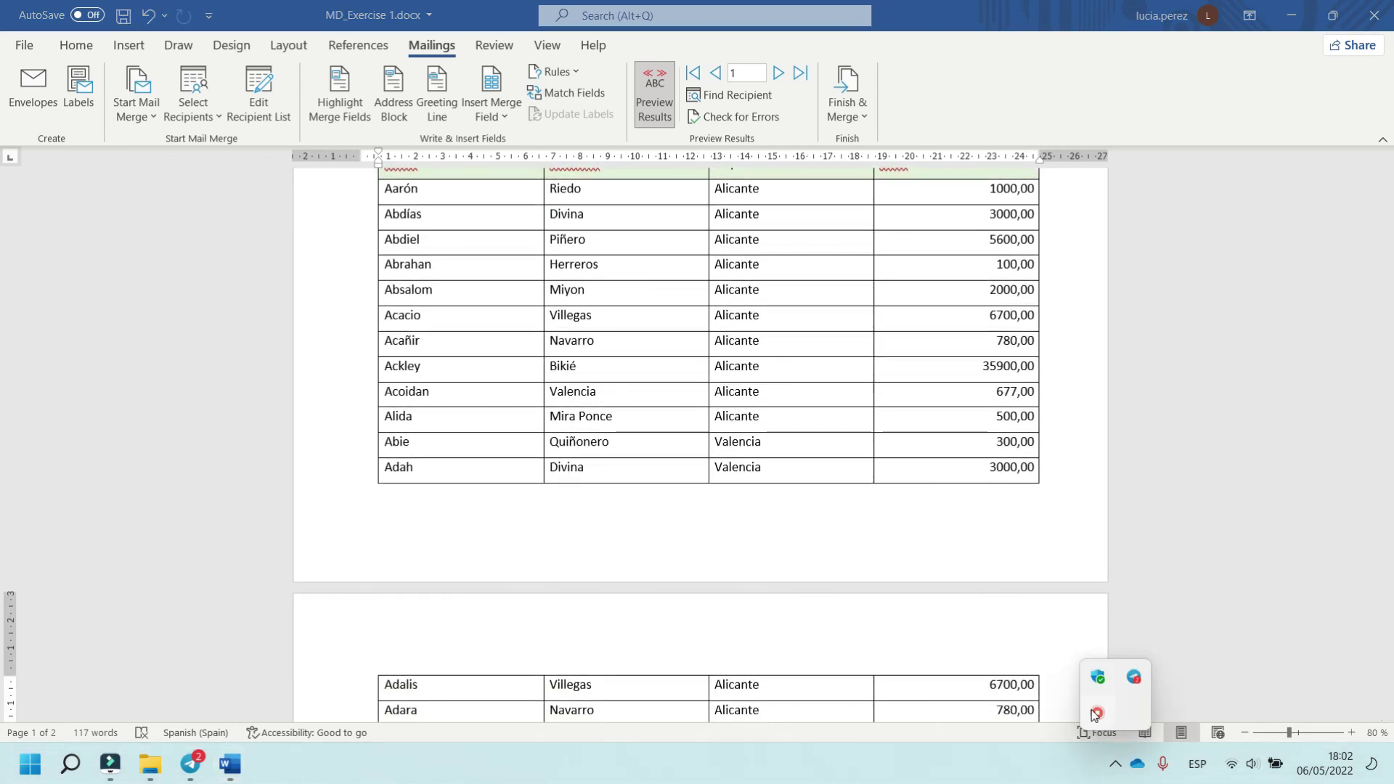